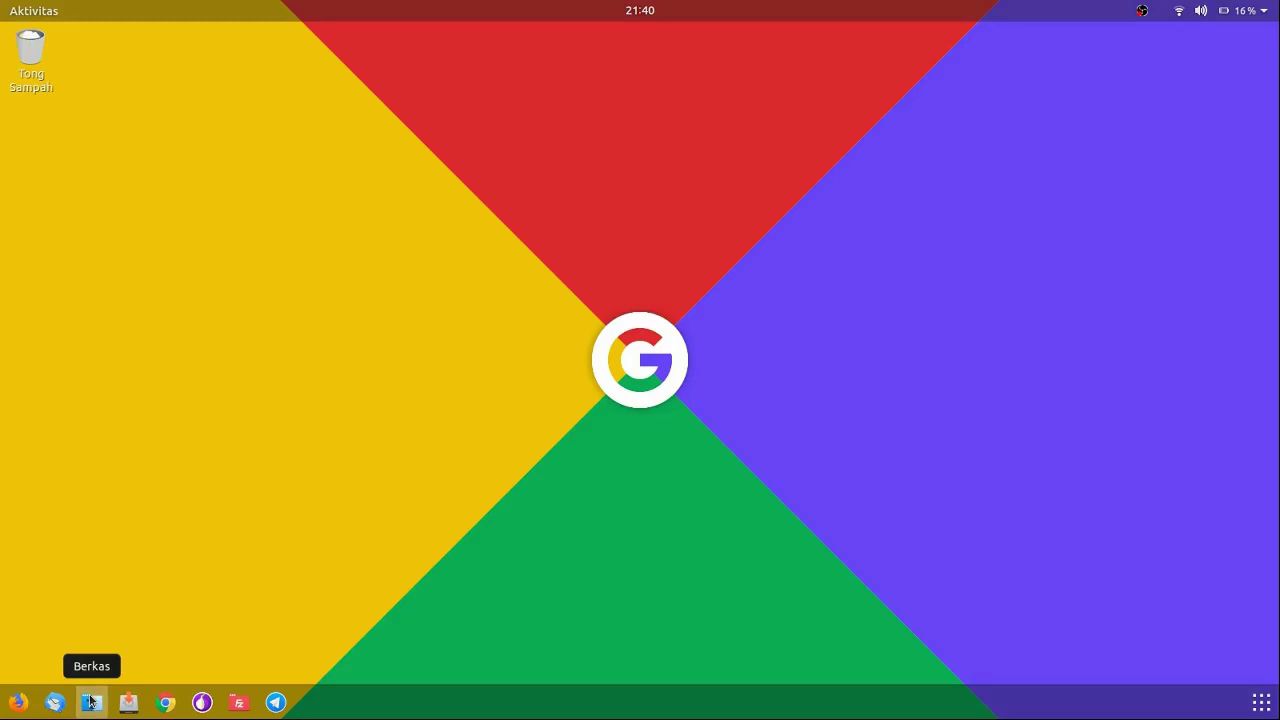
# Open Untitled Design (1).png from the Unduhan folder with GNU Program Manipulasi Gambar (GIMP)
pyautogui.click(90, 703)
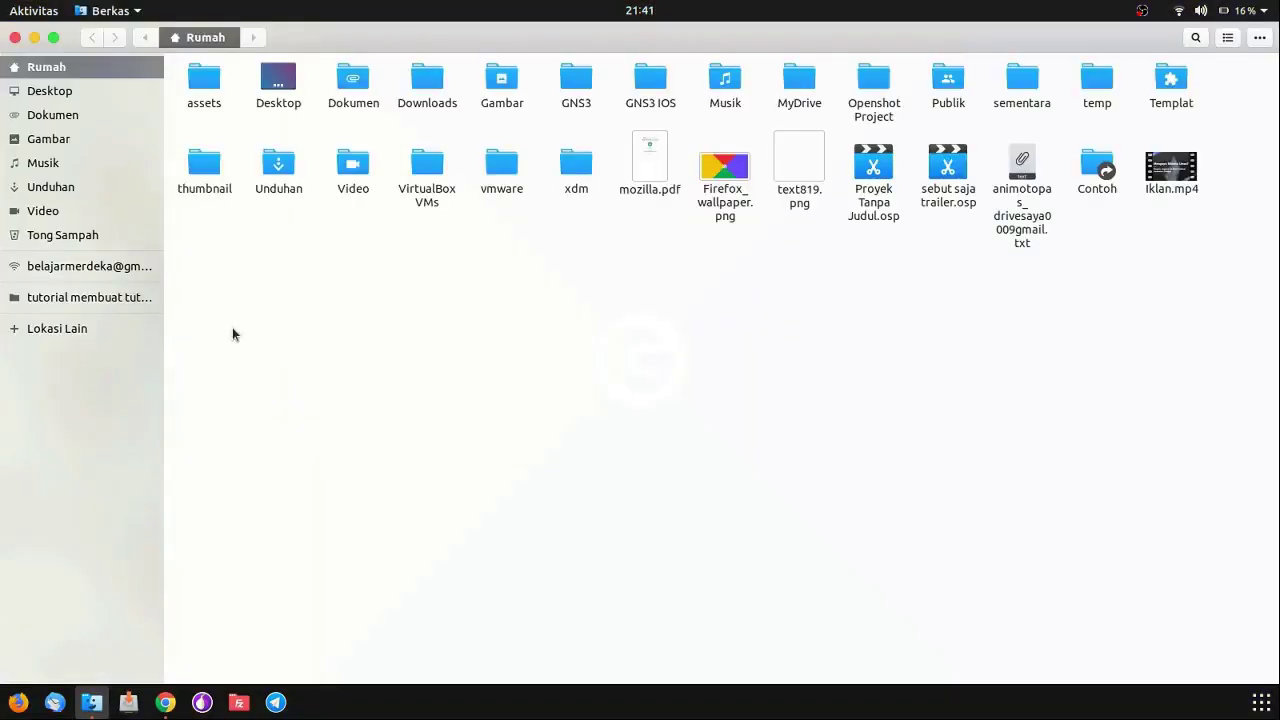
pyautogui.click(92, 187)
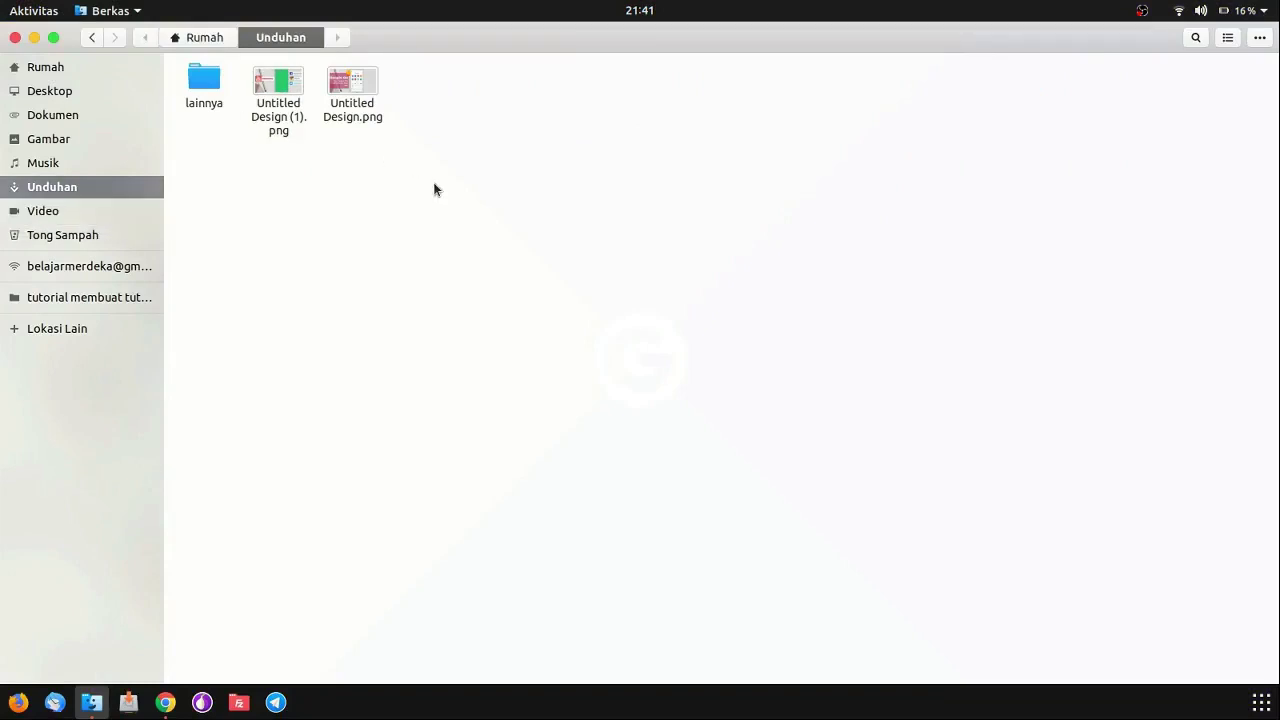
pyautogui.click(270, 78)
pyautogui.rightClick(270, 78)
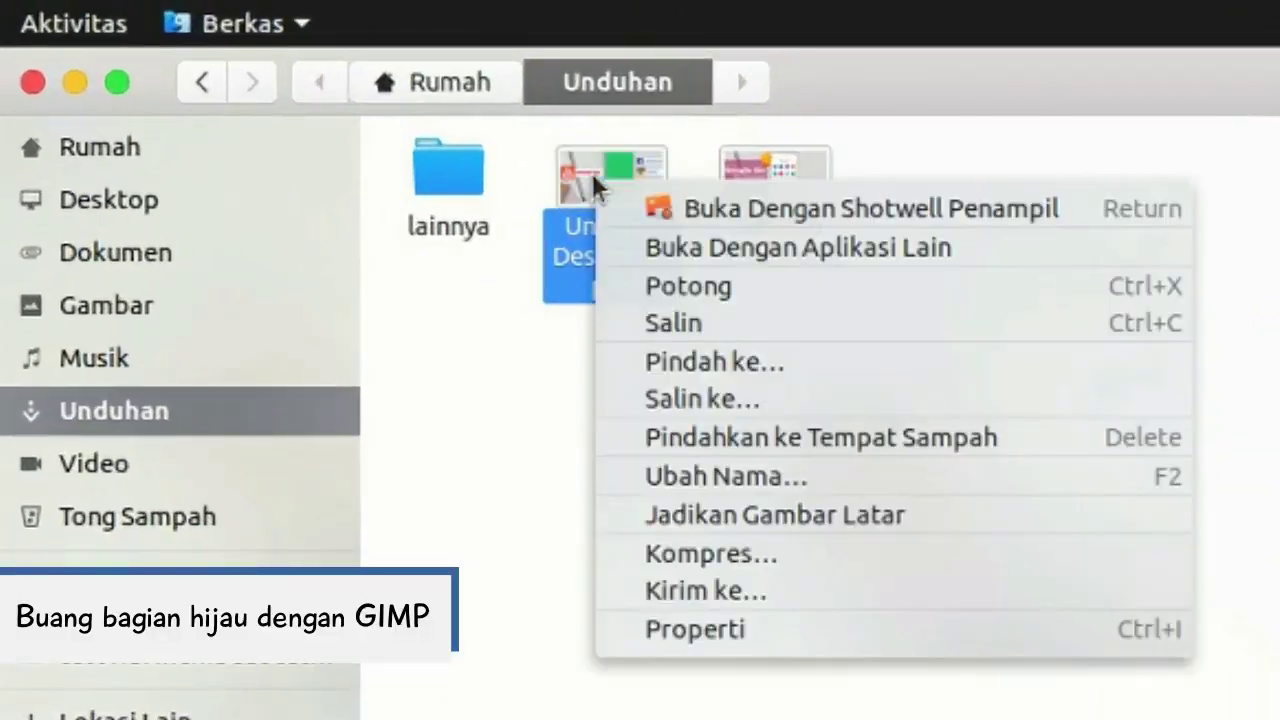
pyautogui.click(680, 248)
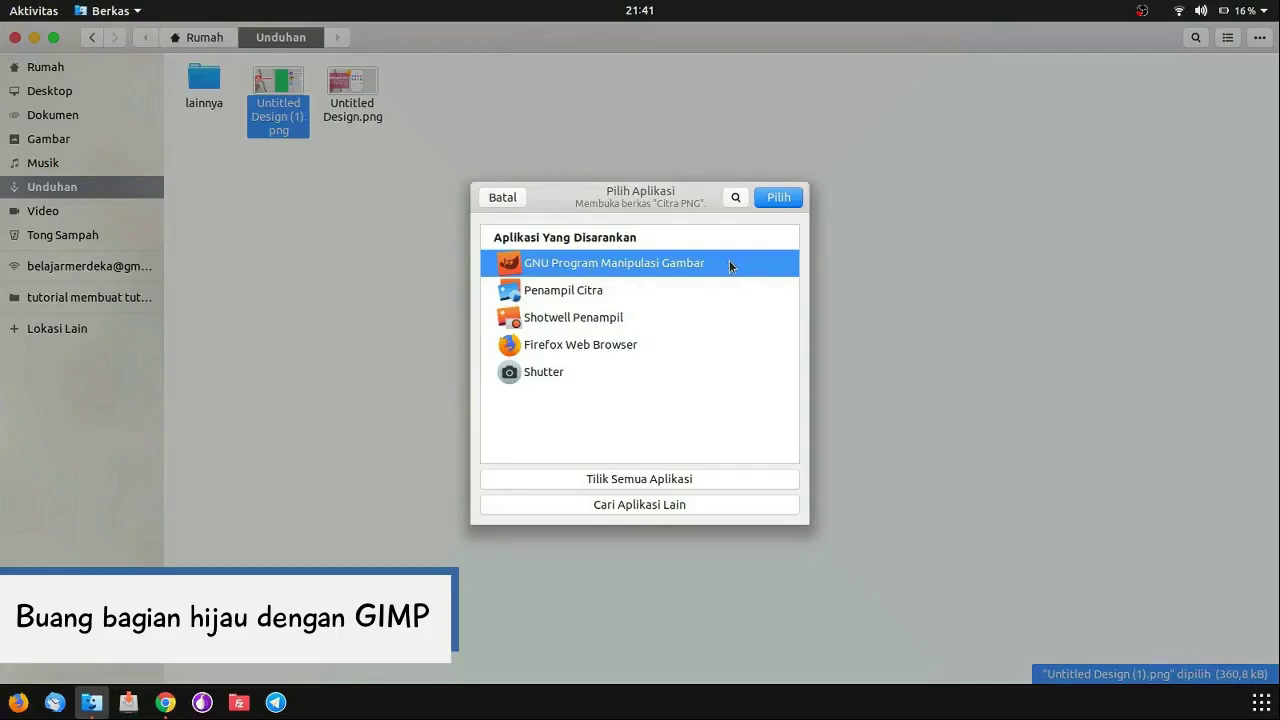
pyautogui.click(765, 198)
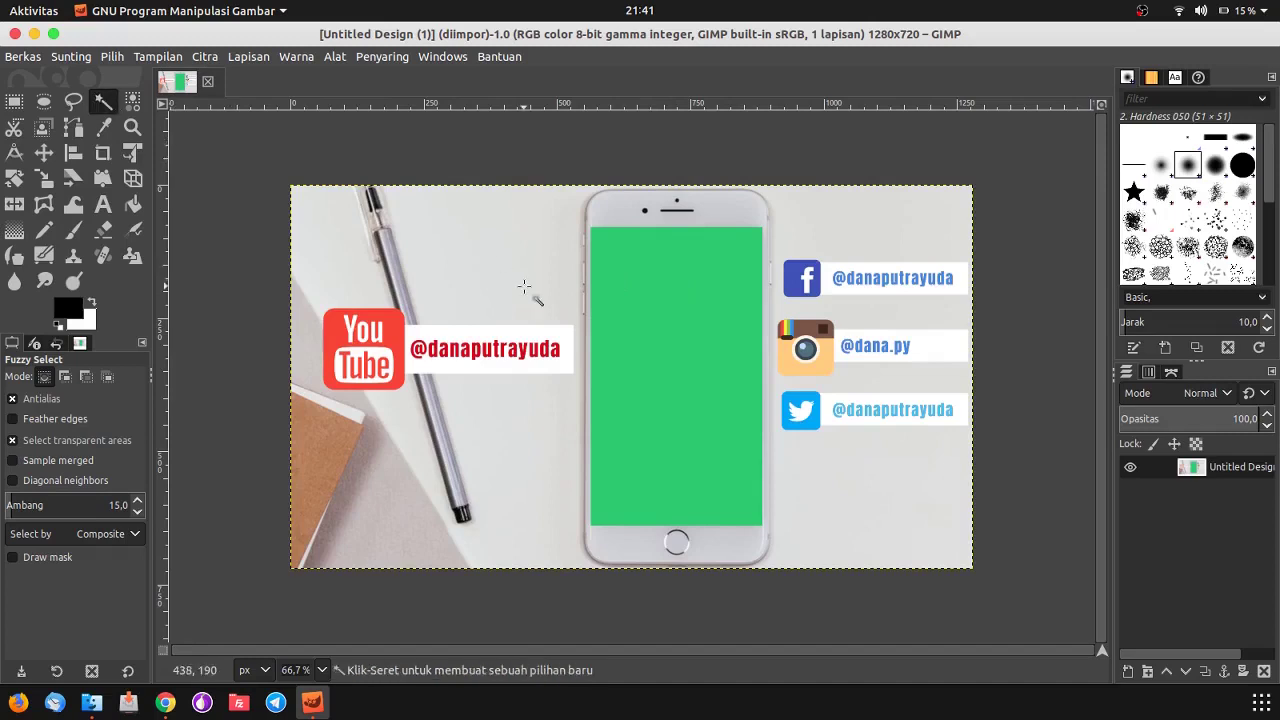
# Fuzzy-select the green phone screen area in the image and delete it to transparency
pyautogui.click(657, 287)
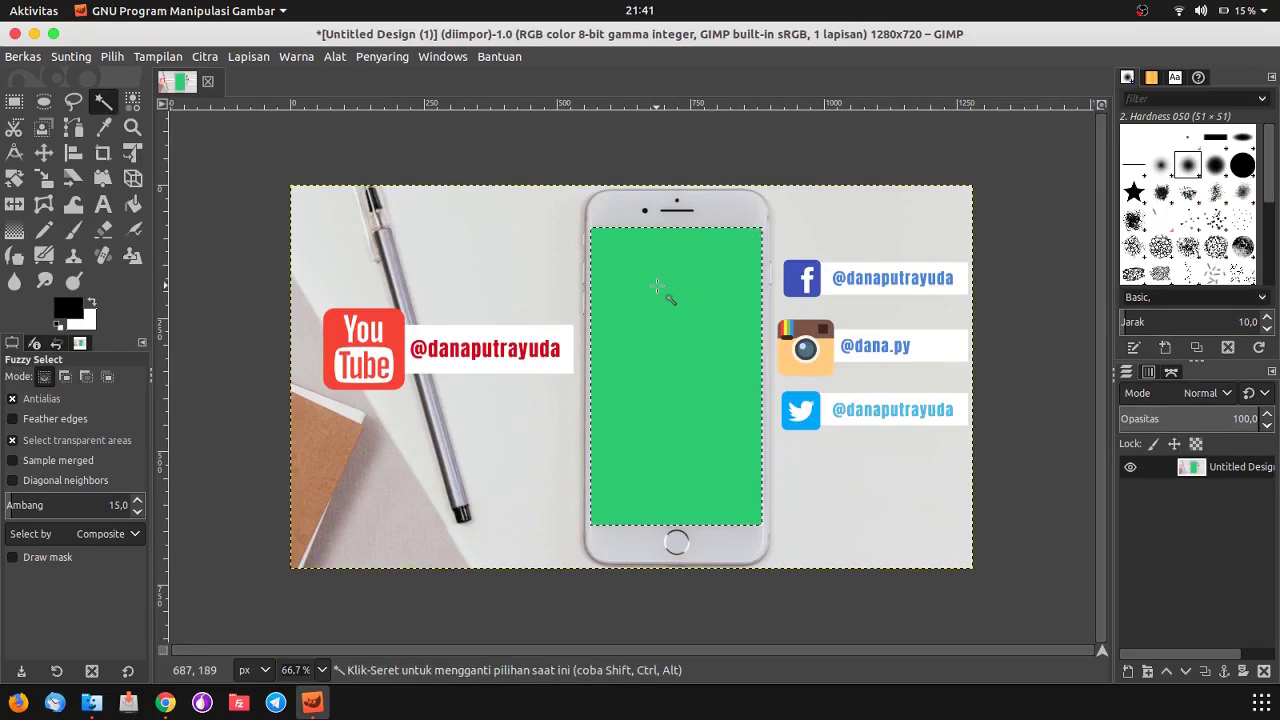
pyautogui.press('Delete')
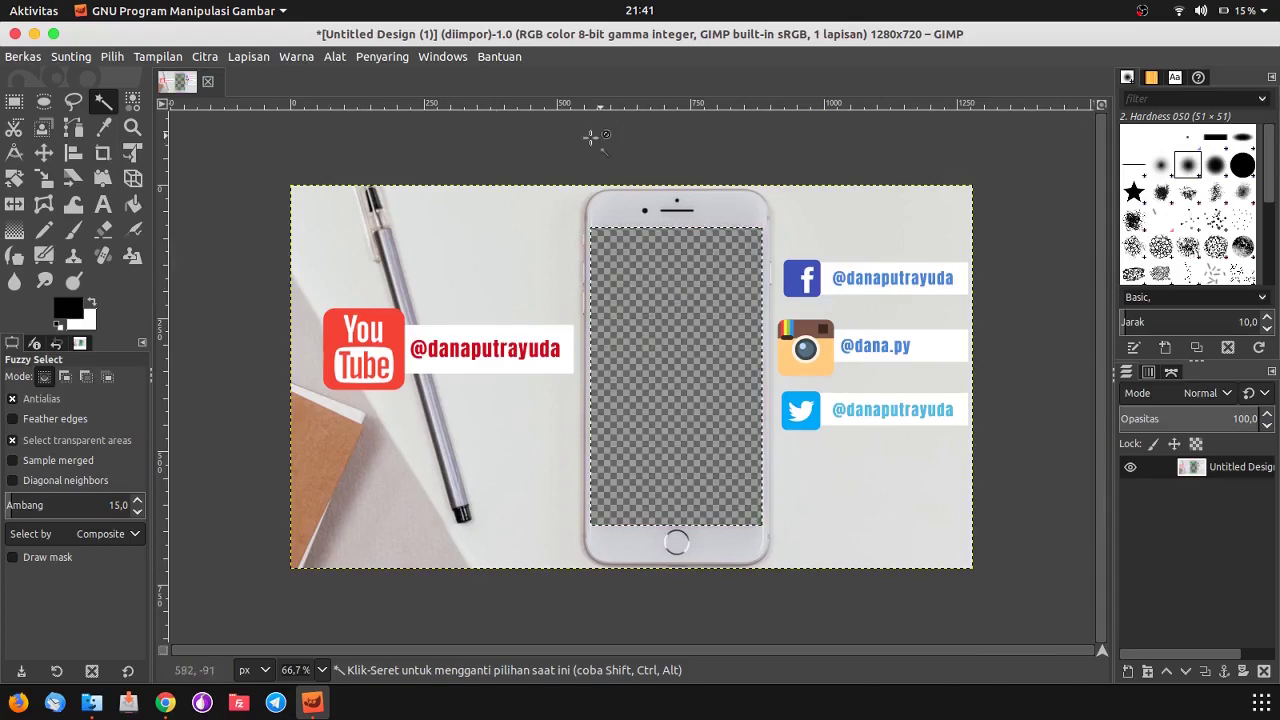
# Export the image to the Unduhan folder as "template bingkai youtube.png" with the default PNG options
pyautogui.click(14, 57)
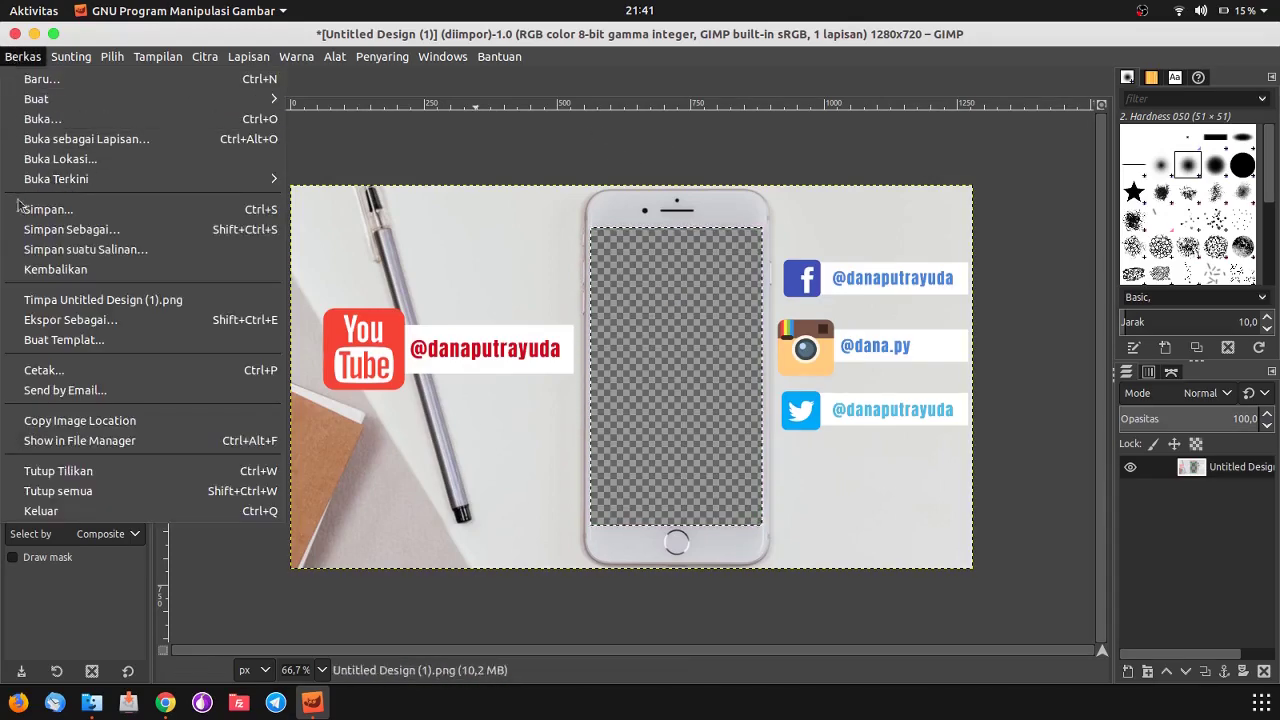
pyautogui.click(43, 318)
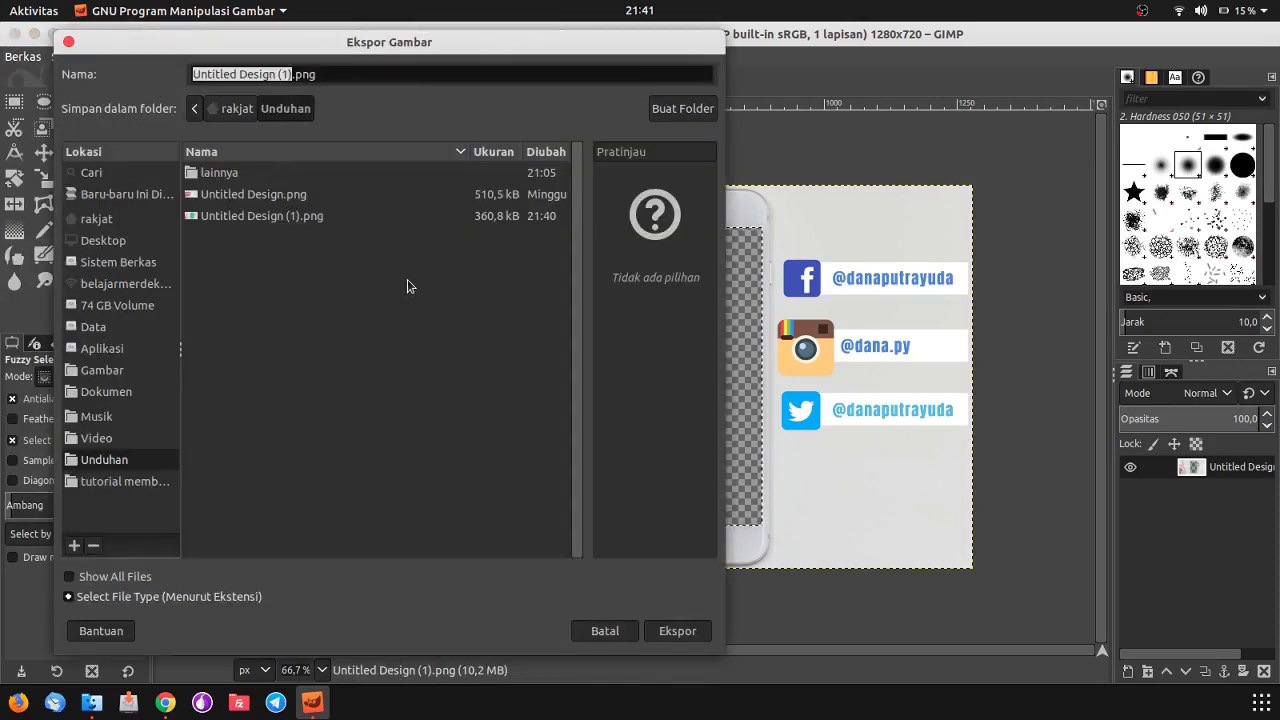
pyautogui.write('templat')
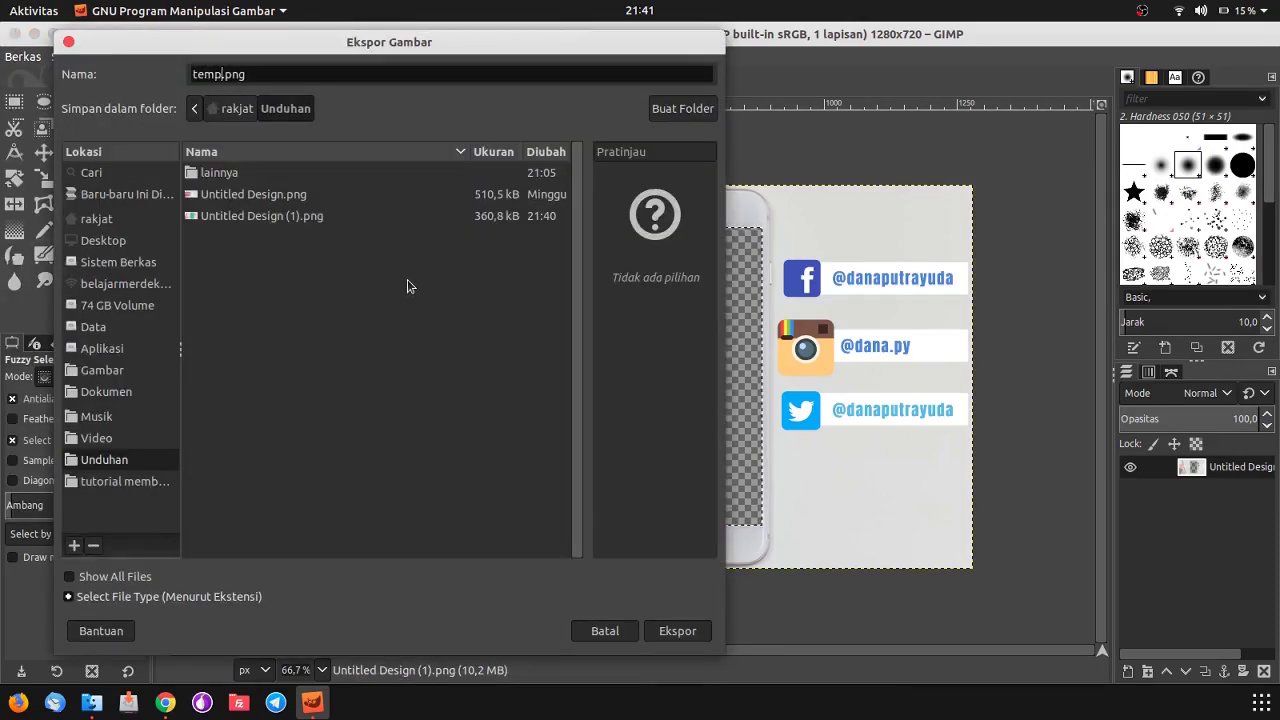
pyautogui.write('e')
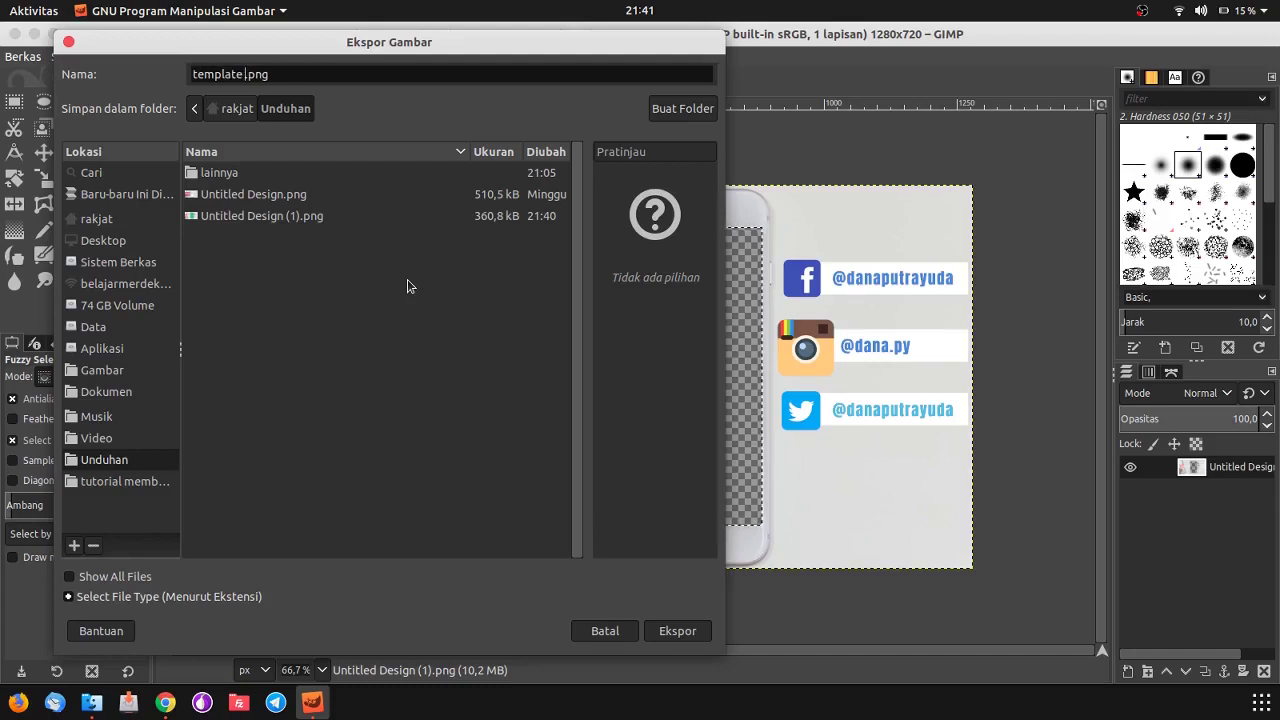
pyautogui.write(' bingkai')
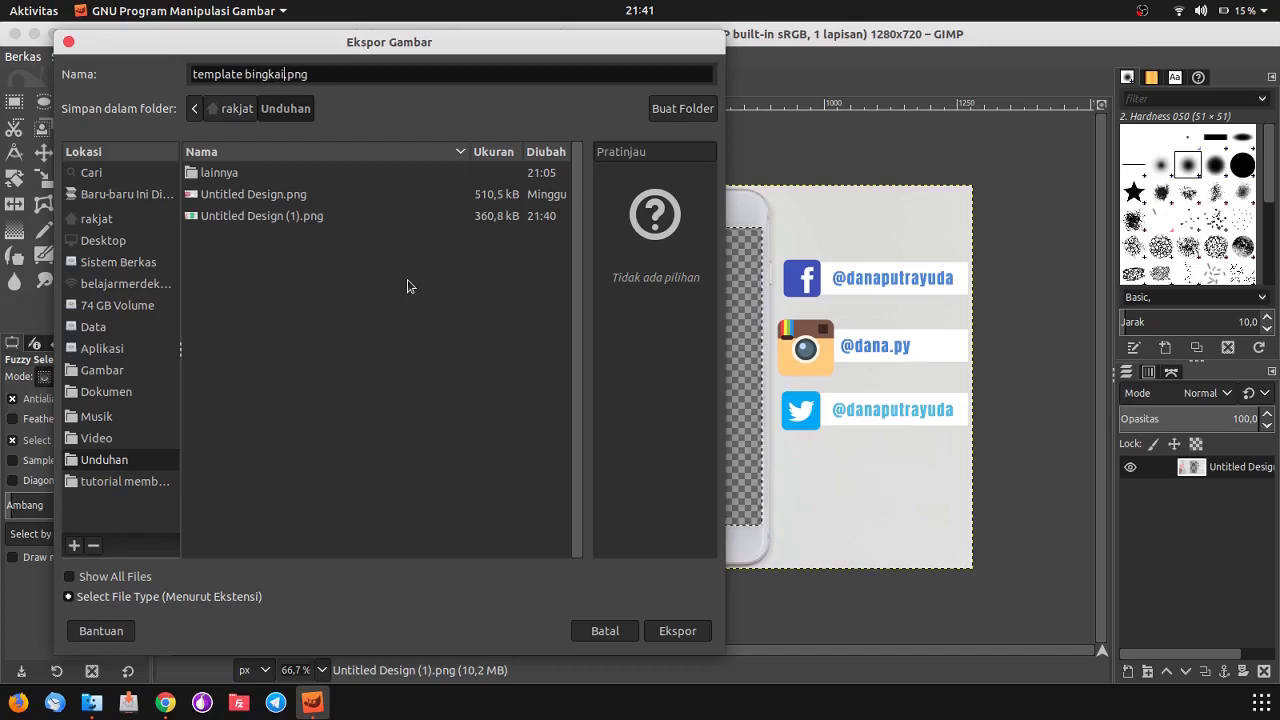
pyautogui.write(' youtube')
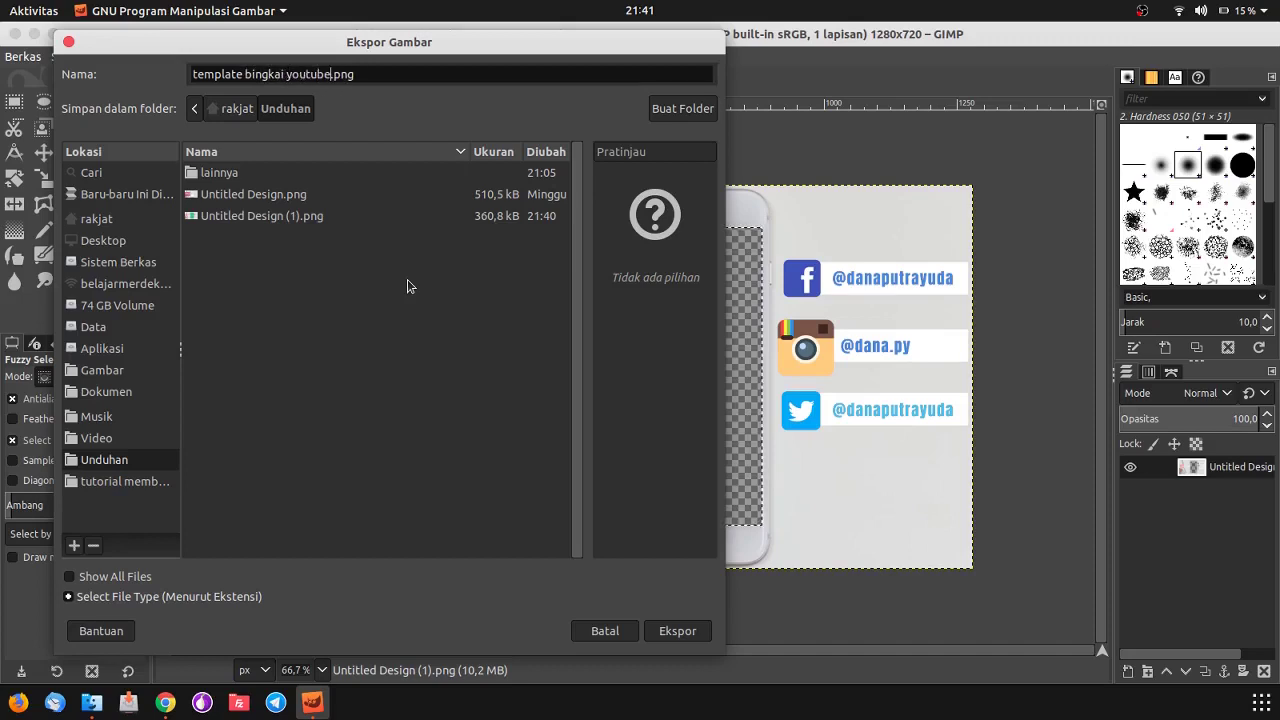
pyautogui.press('Return')
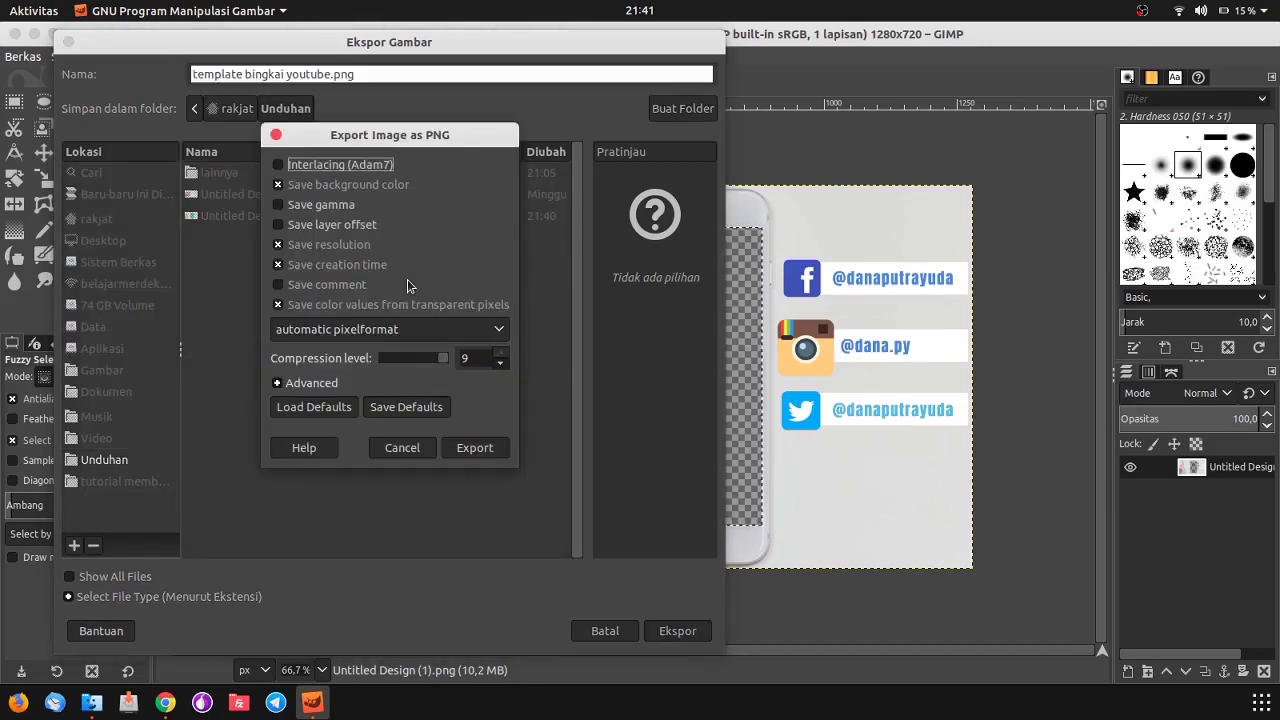
pyautogui.click(474, 448)
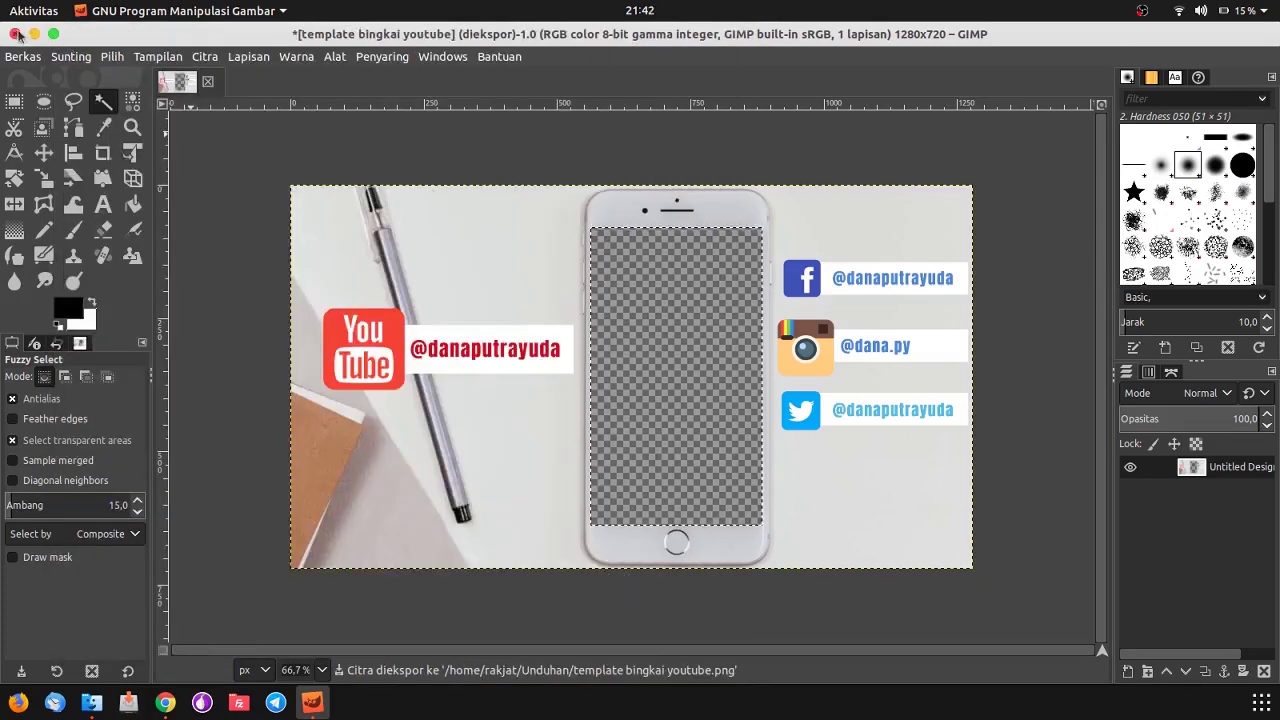
# Quit GIMP, discarding the unsaved project changes, and locate the exported template file in the Unduhan folder
pyautogui.click(16, 35)
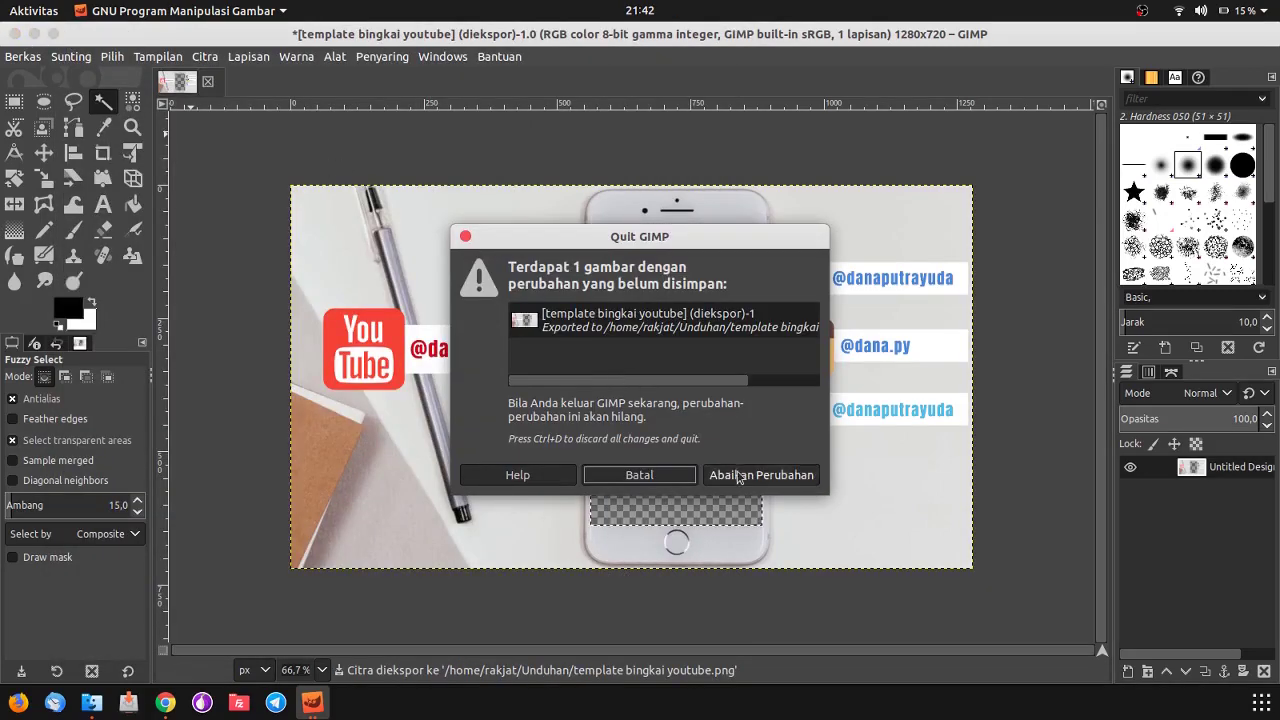
pyautogui.click(738, 476)
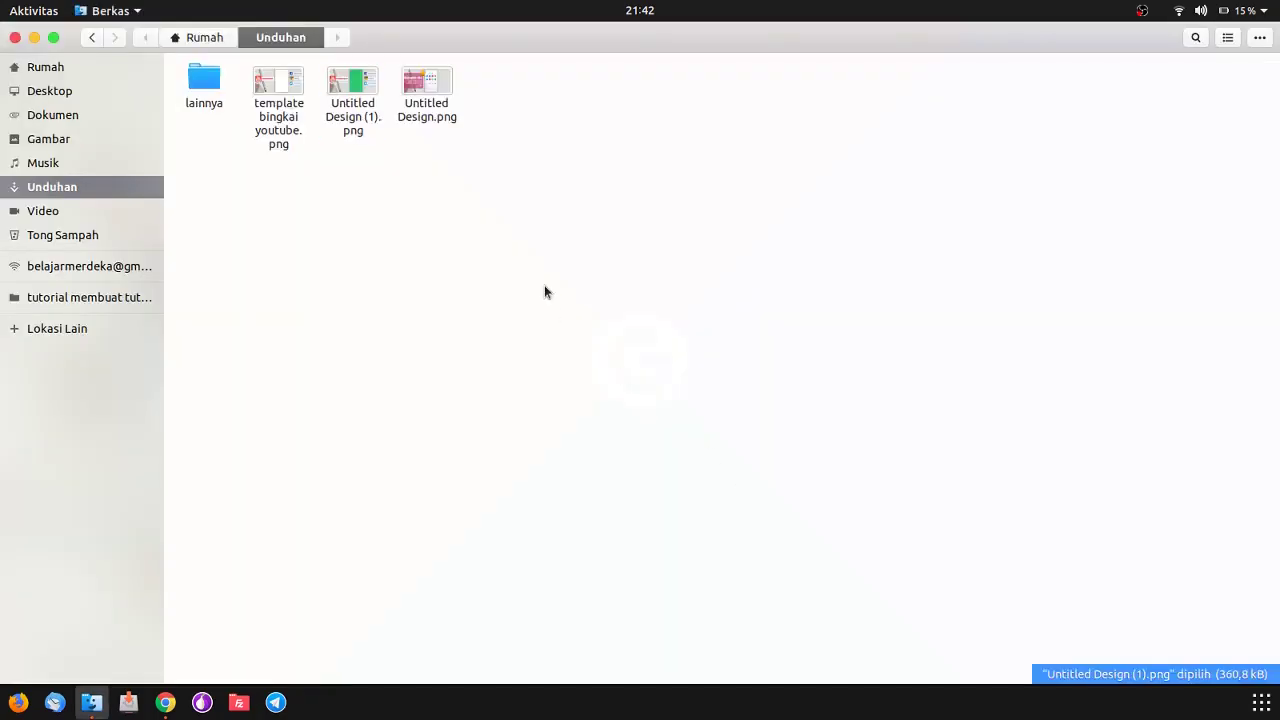
pyautogui.click(295, 104)
pyautogui.click(458, 202)
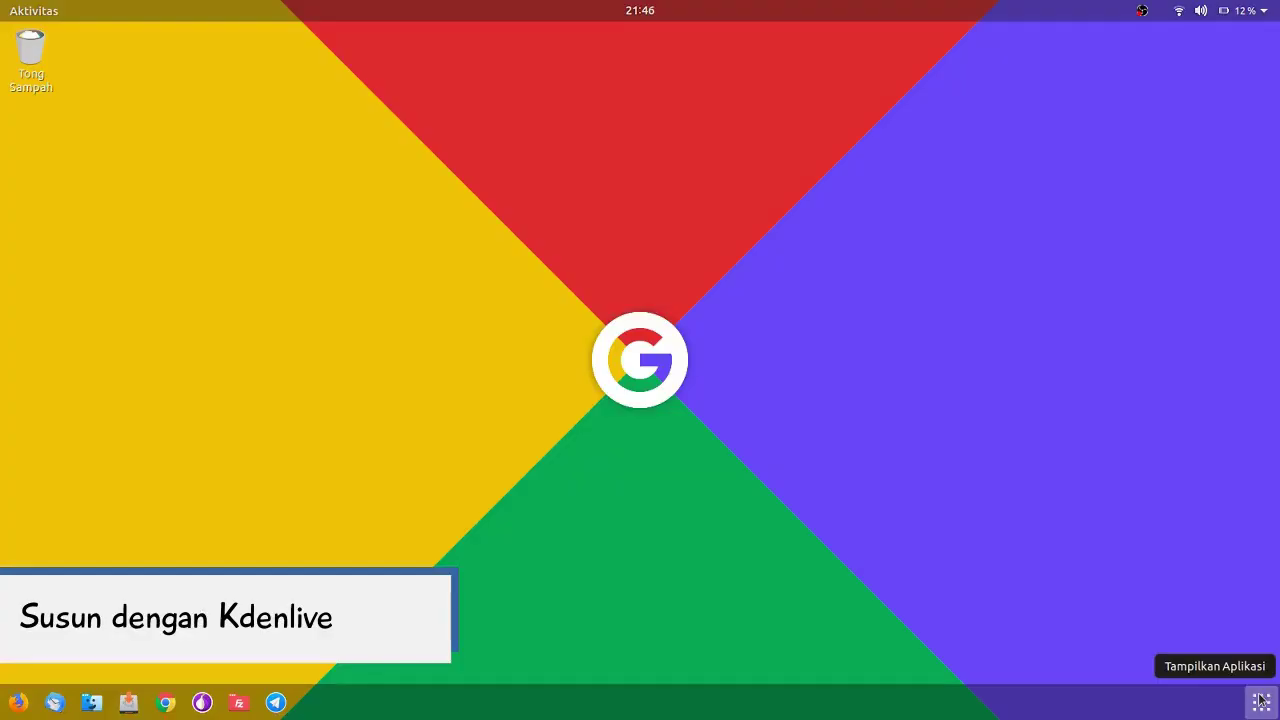
# Find Kdenlive among the installed applications by searching for "kden" and launch it
pyautogui.click(1262, 702)
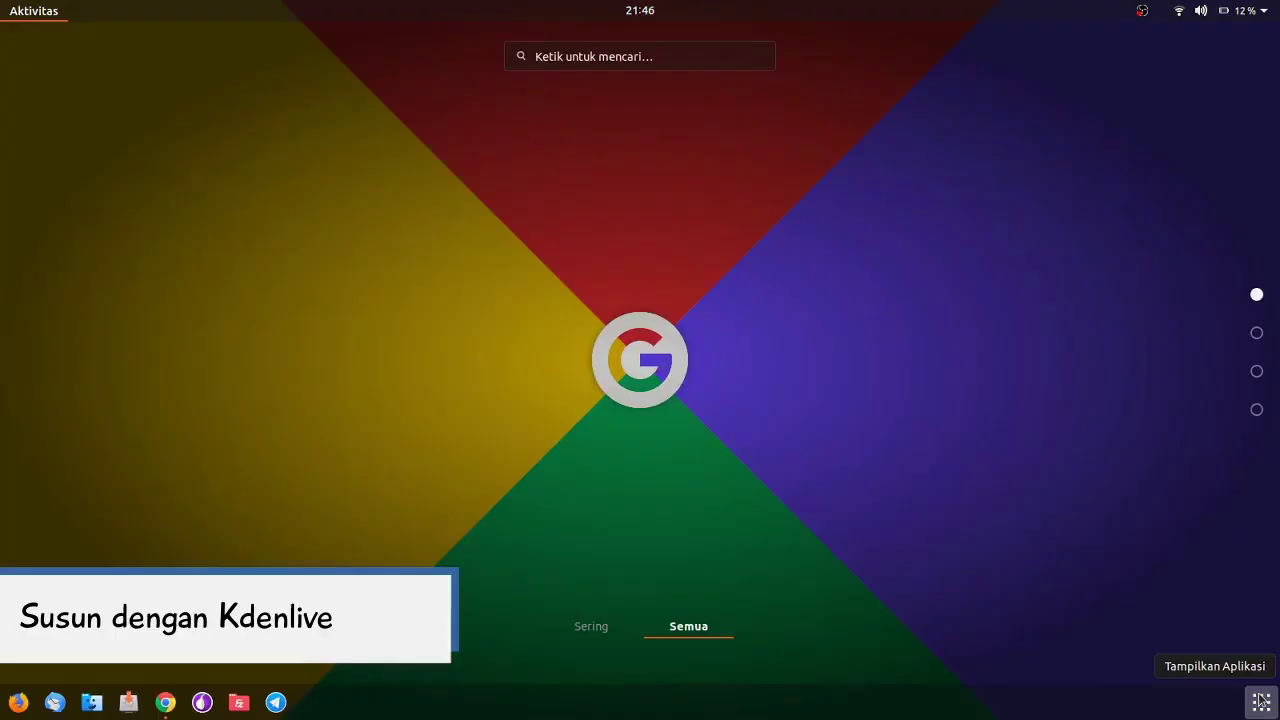
pyautogui.write('kden')
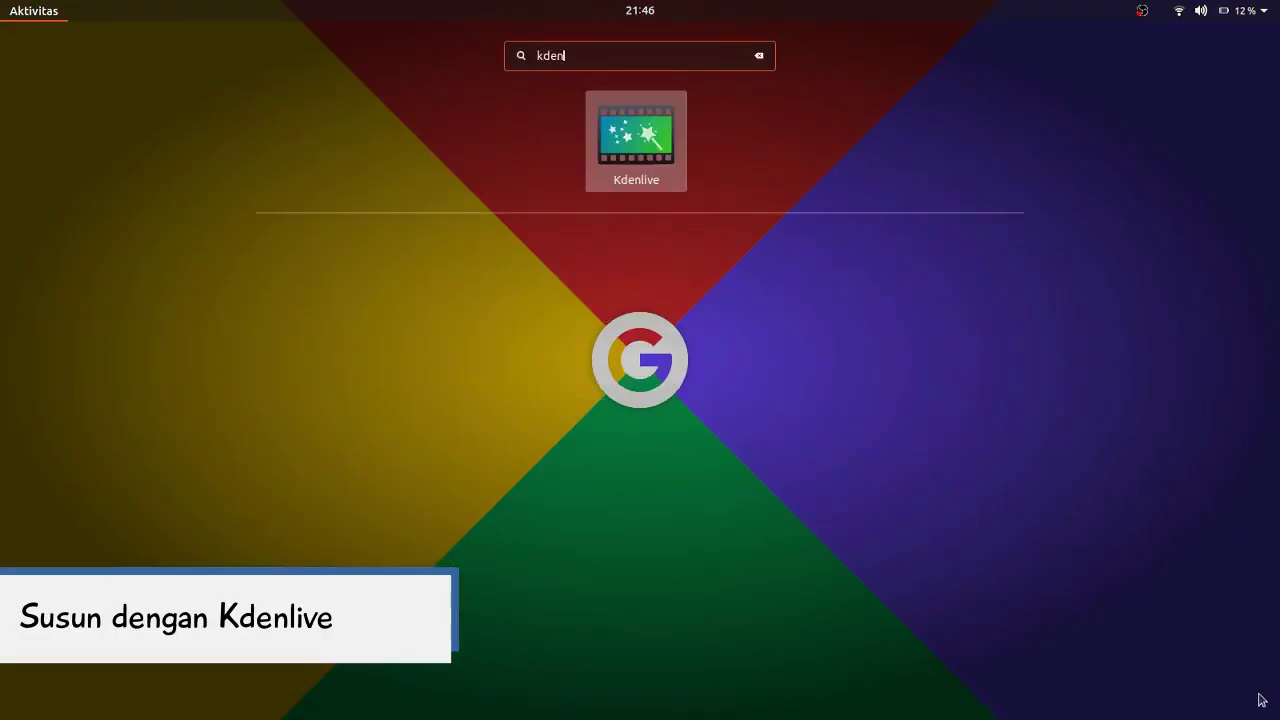
pyautogui.click(638, 134)
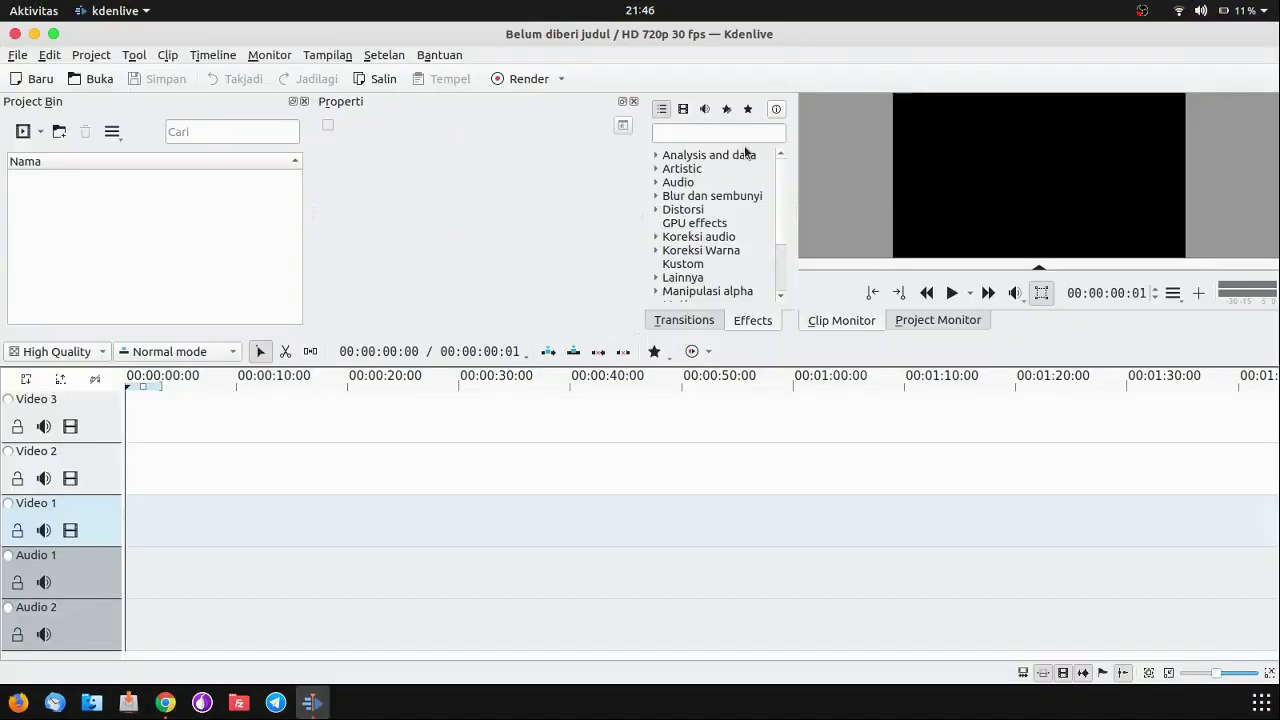
# Add "rekaman layar smartphone.mp4" and "template bingkai youtube.png" from the Unduhan folder to the project bin
pyautogui.click(96, 58)
pyautogui.click(100, 75)
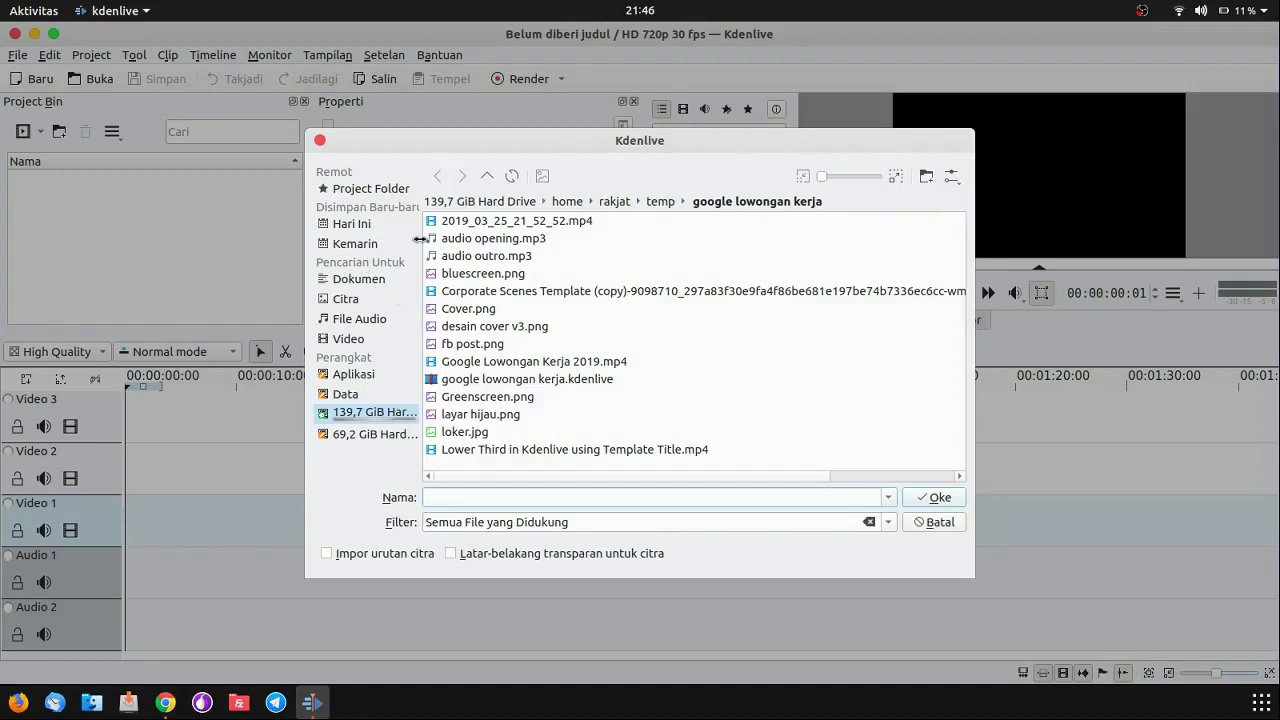
pyautogui.click(612, 203)
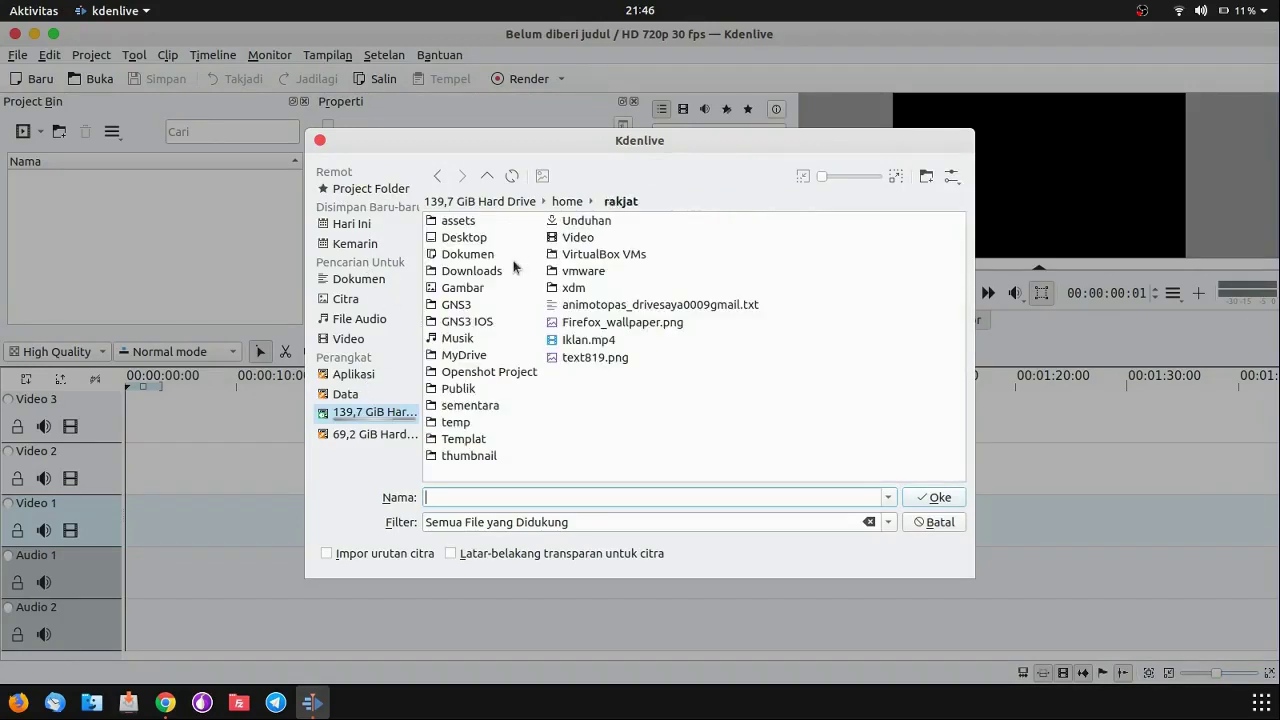
pyautogui.doubleClick(575, 221)
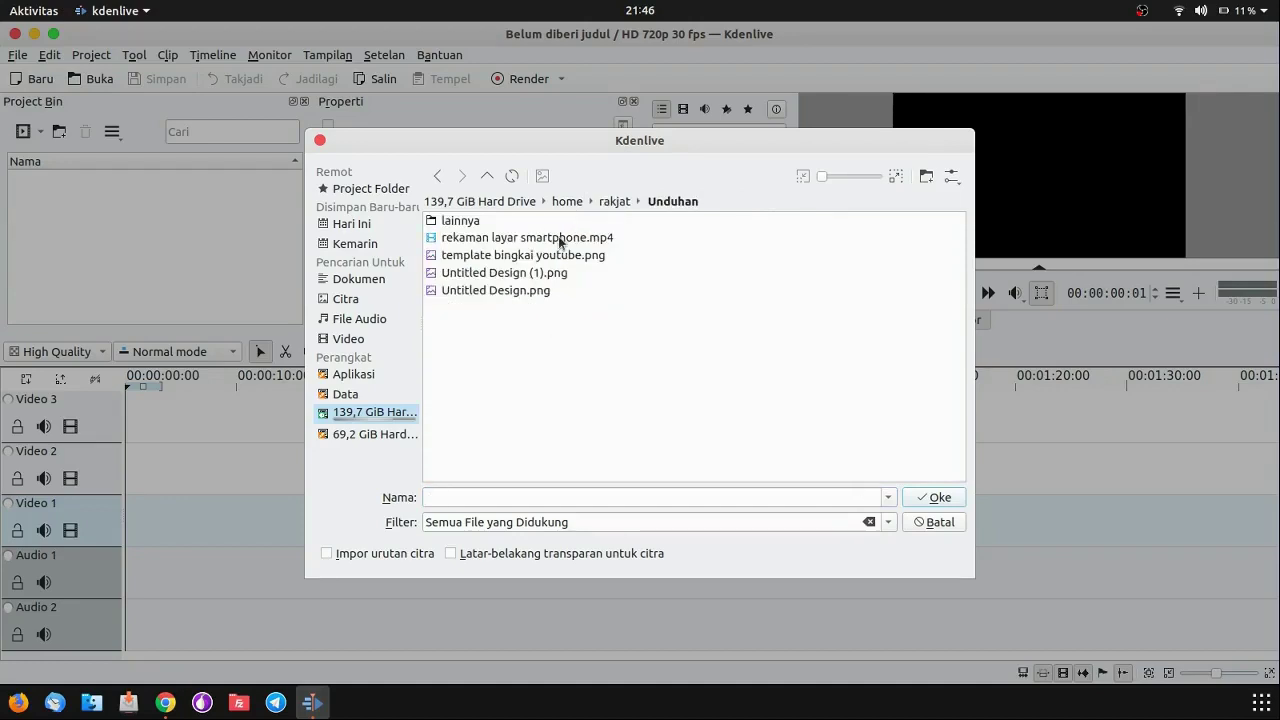
pyautogui.click(560, 239)
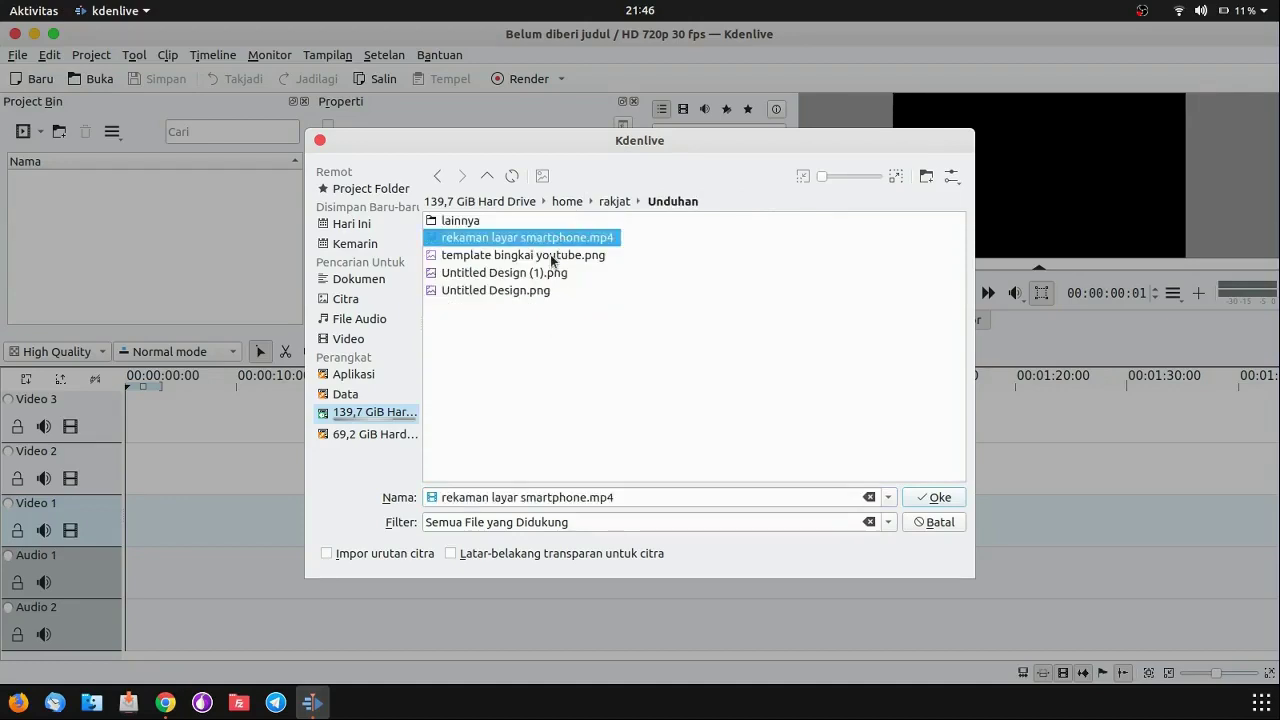
pyautogui.keyDown('ctrl'); pyautogui.click(551, 256); pyautogui.keyUp('ctrl')
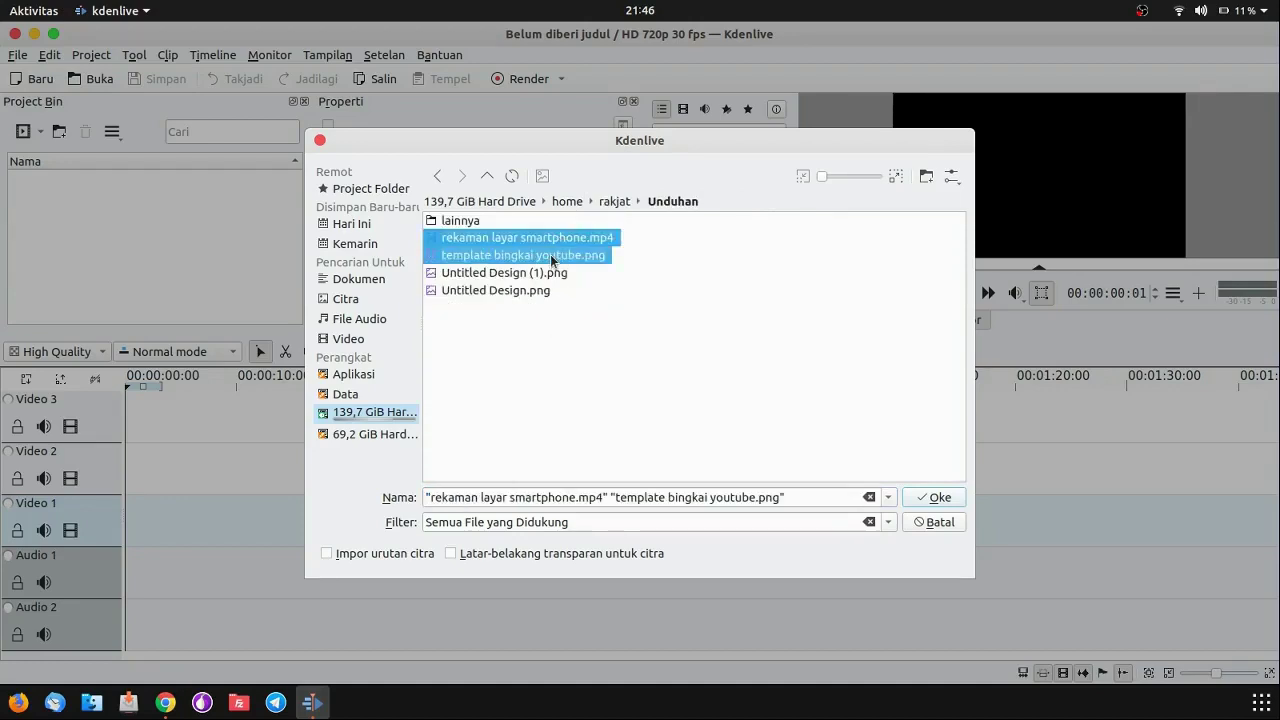
pyautogui.click(929, 497)
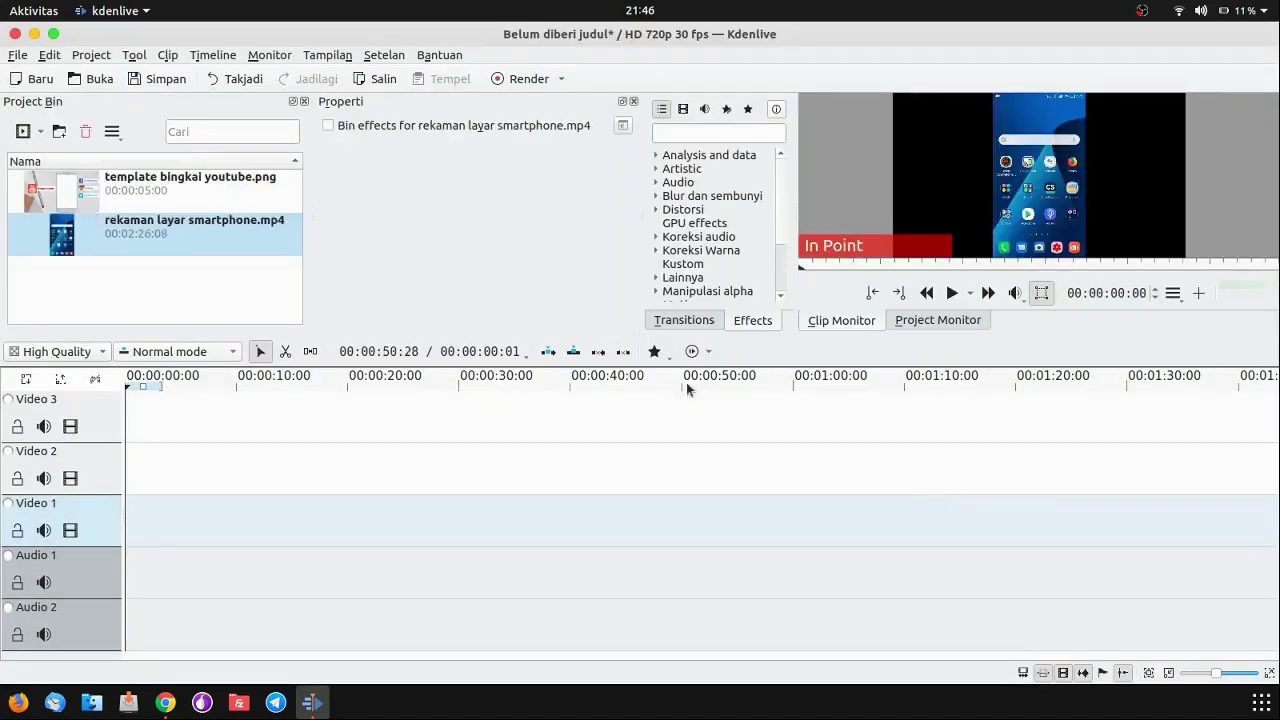
# Place the template image on track Video 3 and the smartphone recording on Video 2, both at the timeline start
pyautogui.click(256, 199)
pyautogui.moveTo(232, 185); pyautogui.dragTo(137, 414)
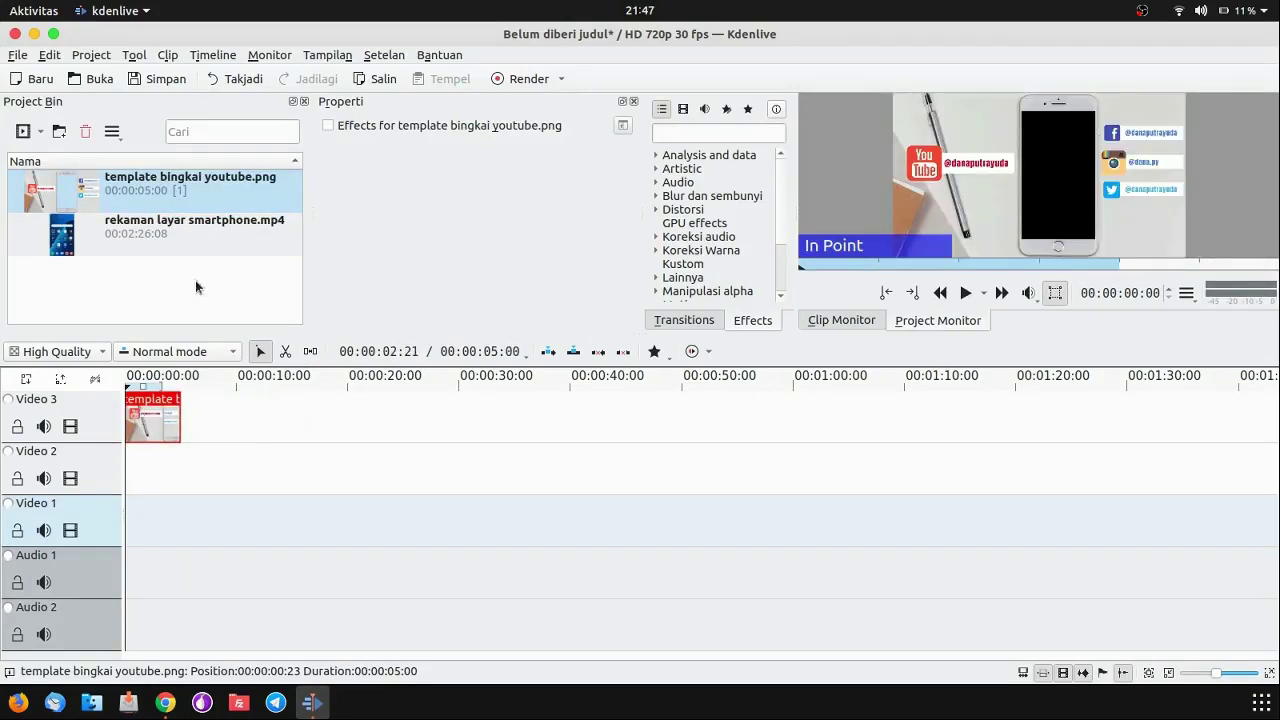
pyautogui.click(211, 222)
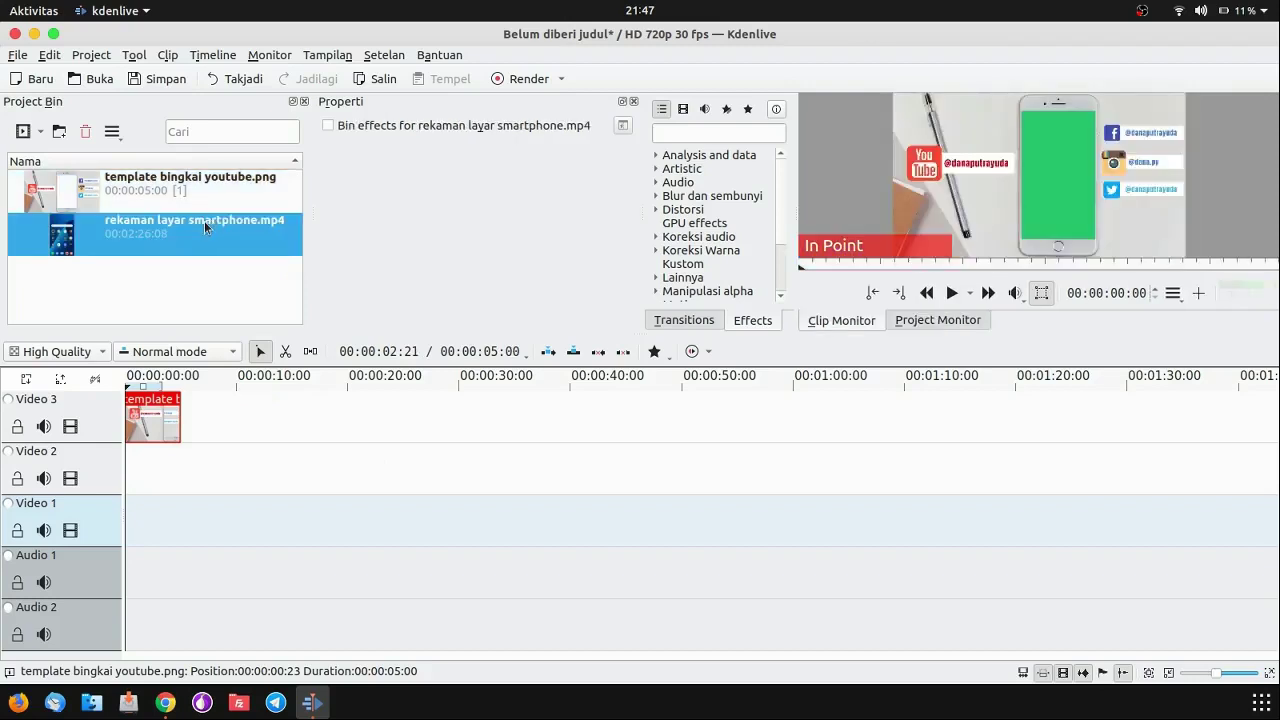
pyautogui.moveTo(204, 221); pyautogui.dragTo(136, 460)
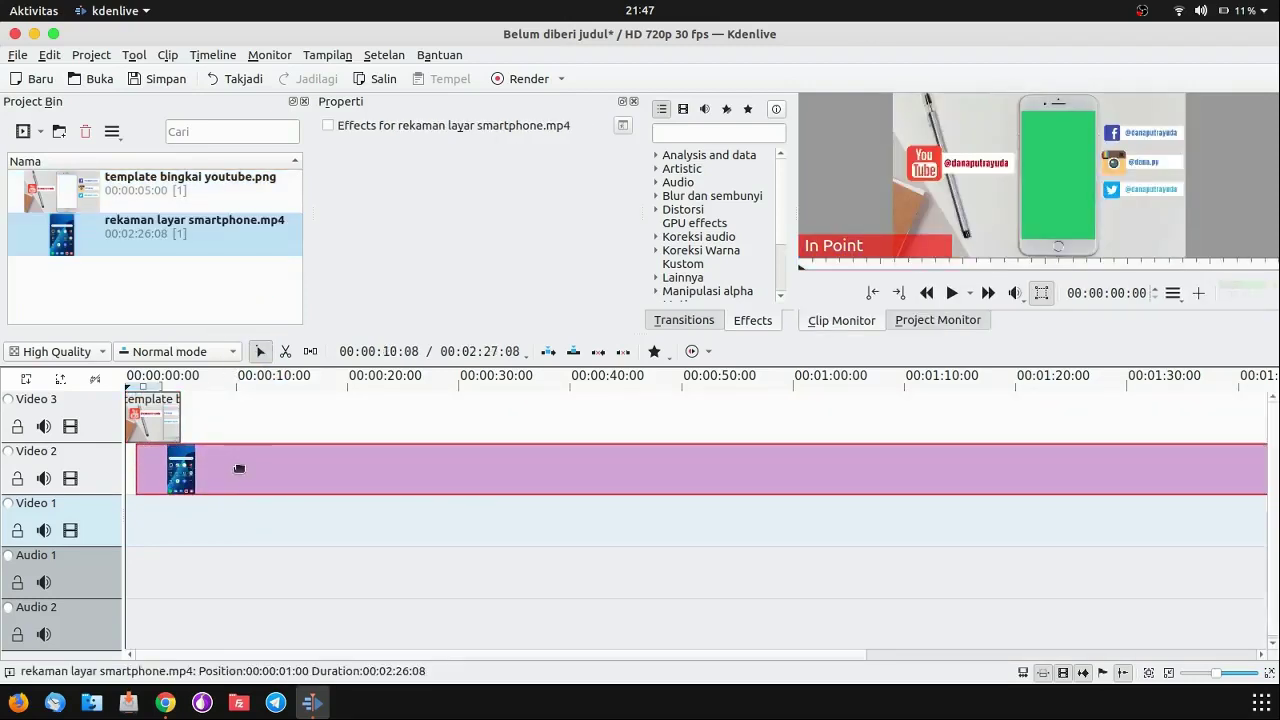
pyautogui.moveTo(232, 469); pyautogui.dragTo(206, 470)
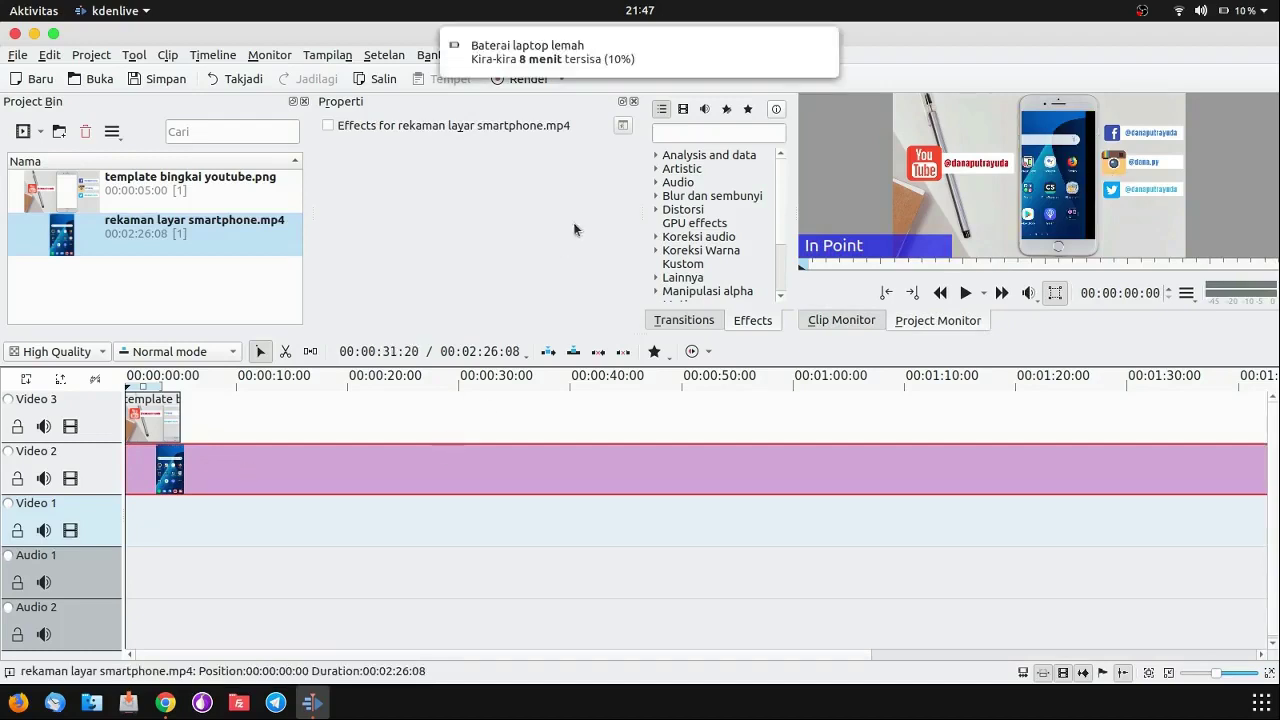
# Search the effects for "transfo" and apply the Transform effect to the smartphone recording on Video 2
pyautogui.click(823, 45)
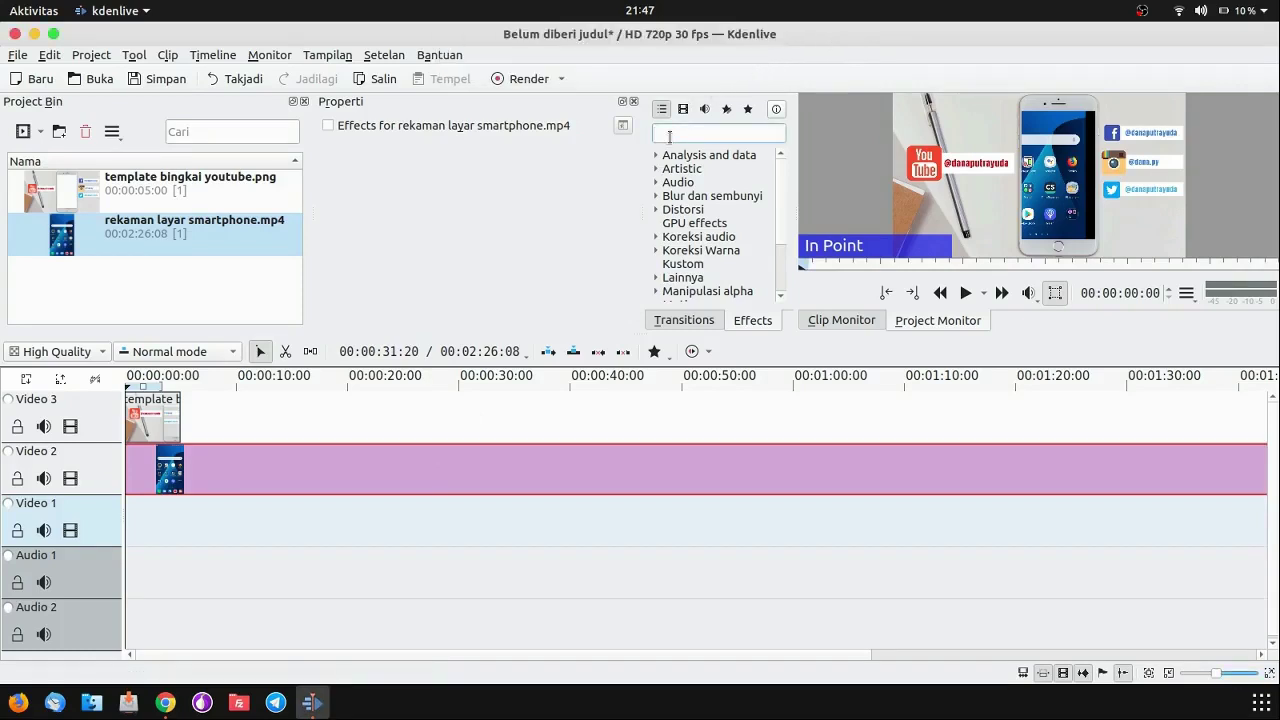
pyautogui.write('tra')
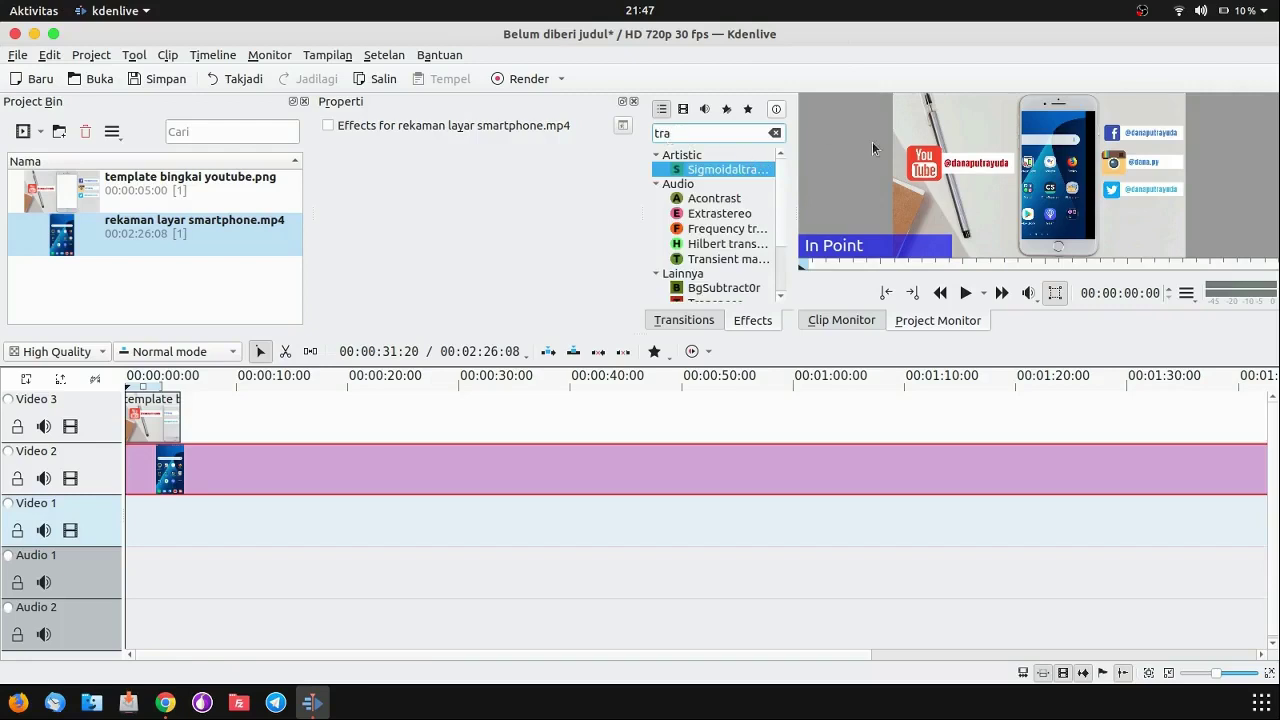
pyautogui.write('nsfo')
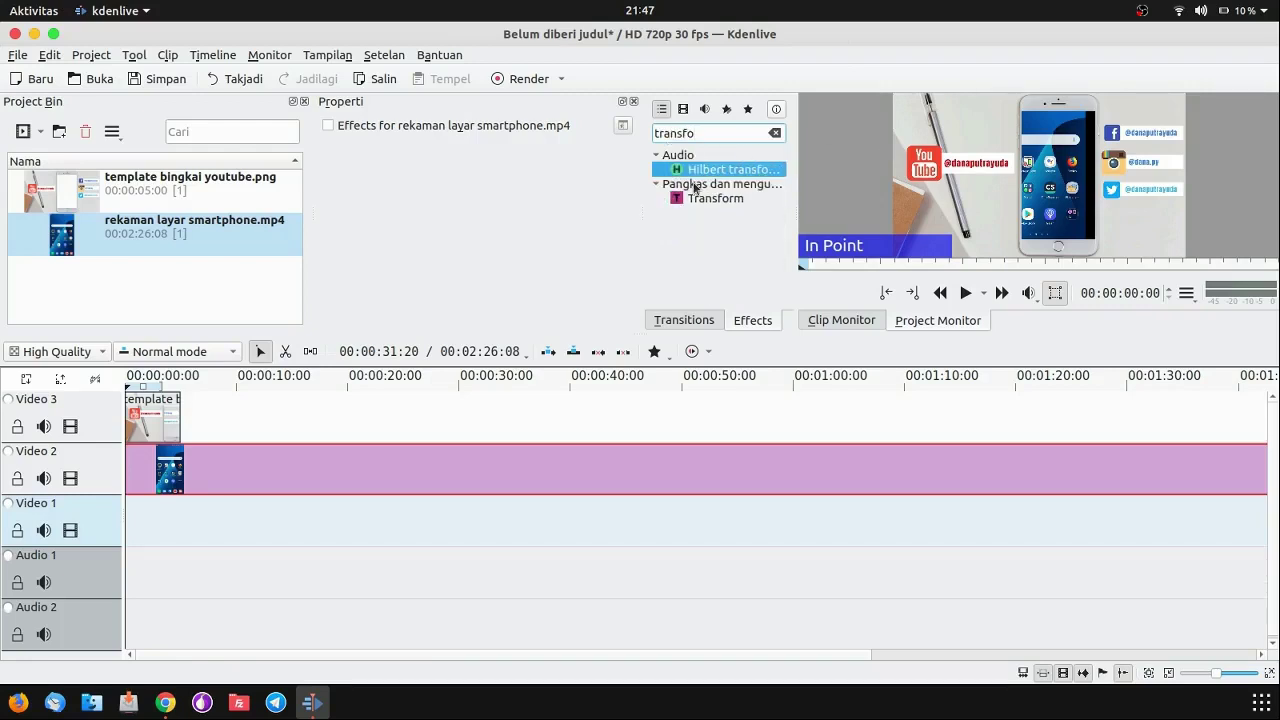
pyautogui.click(746, 198)
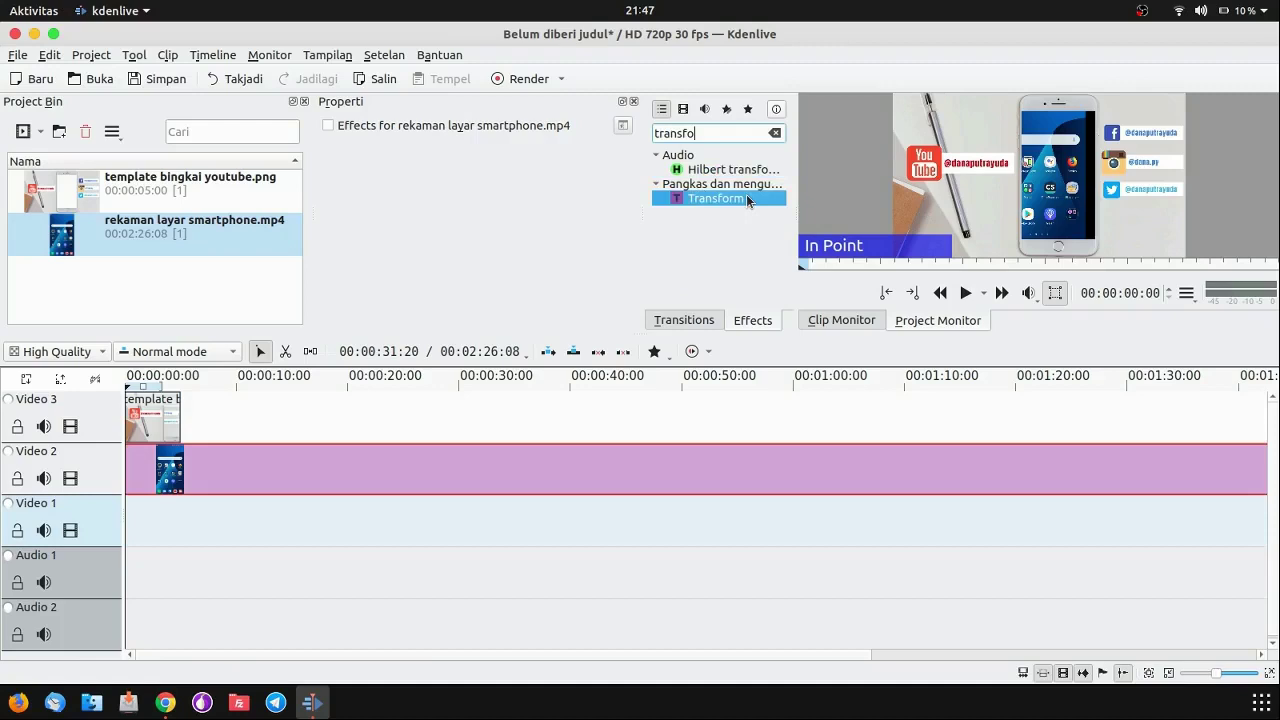
pyautogui.doubleClick(746, 197)
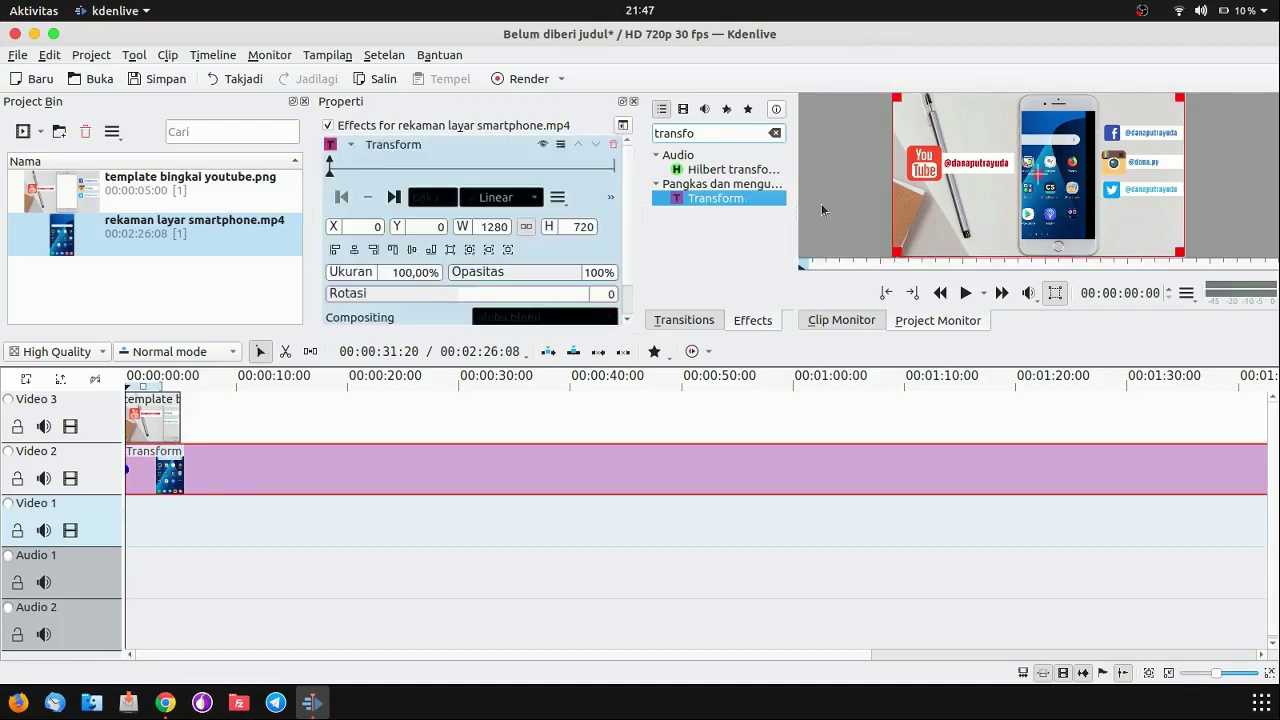
# Scale the recording to about 79% (1010 × 568) and position it at about X 220, Y 80 inside the phone frame
pyautogui.moveTo(897, 251); pyautogui.dragTo(941, 226)
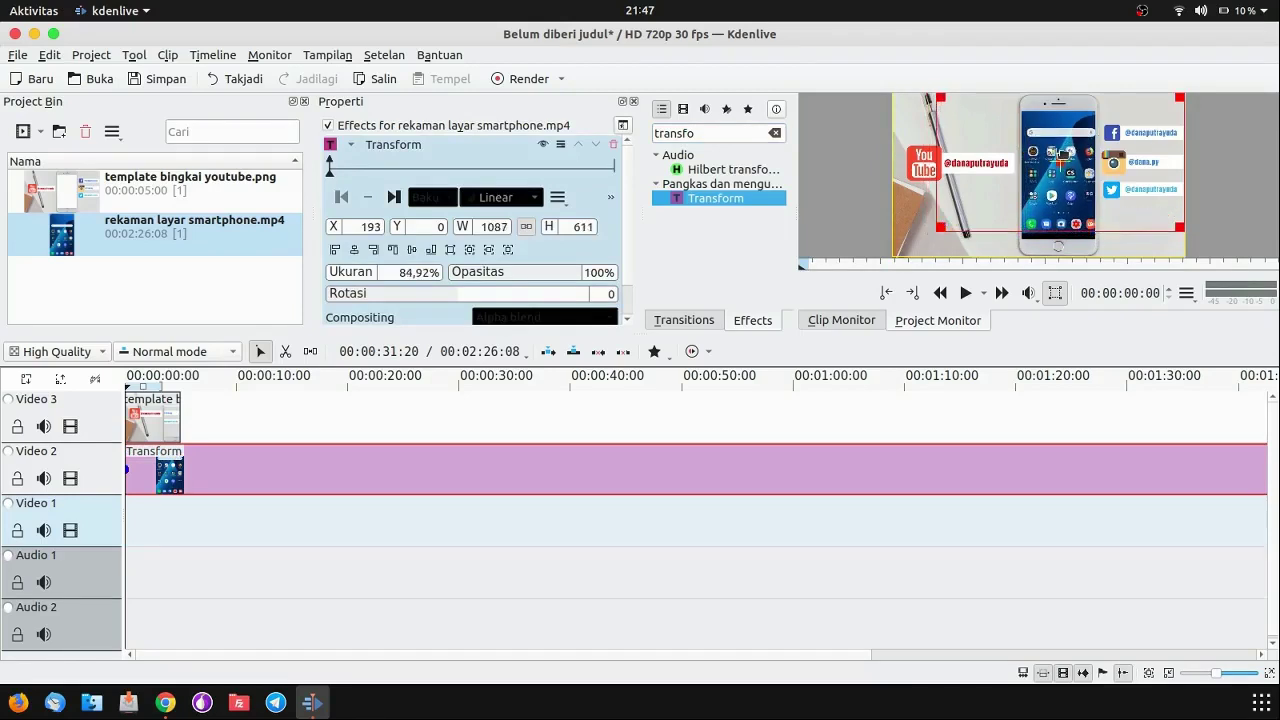
pyautogui.moveTo(1062, 156); pyautogui.dragTo(1063, 164)
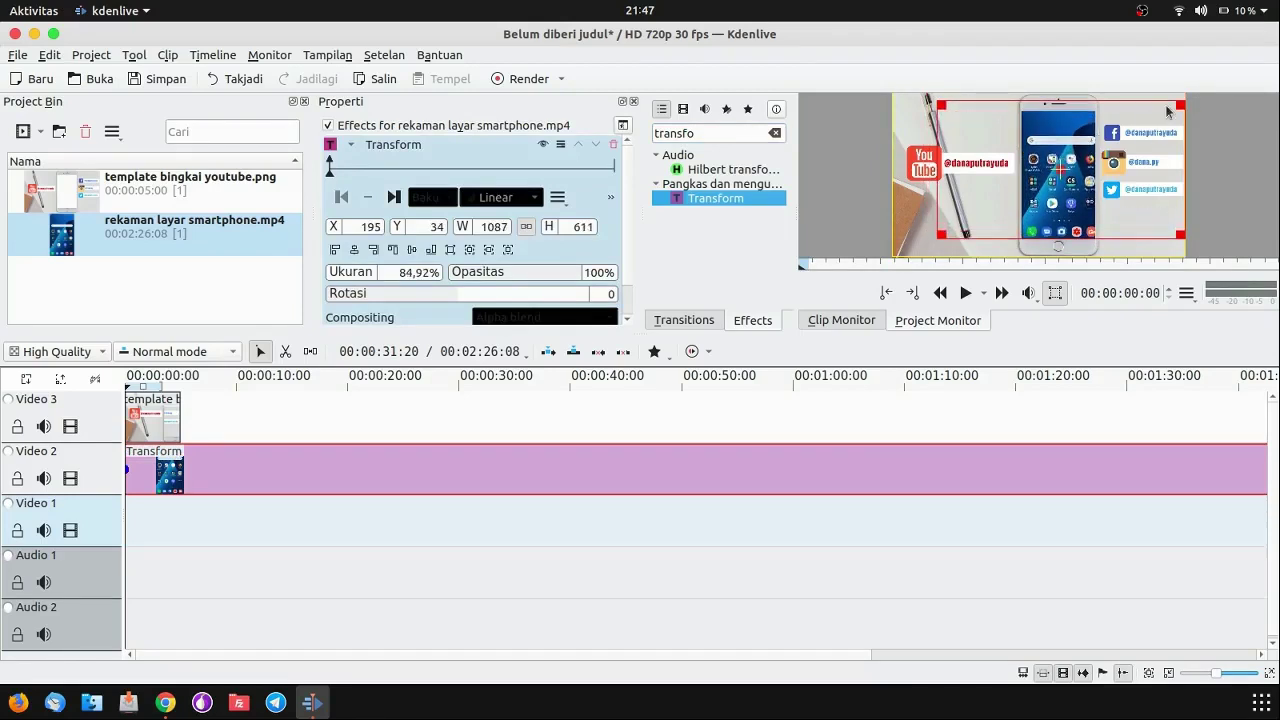
pyautogui.moveTo(1182, 101); pyautogui.dragTo(1172, 115)
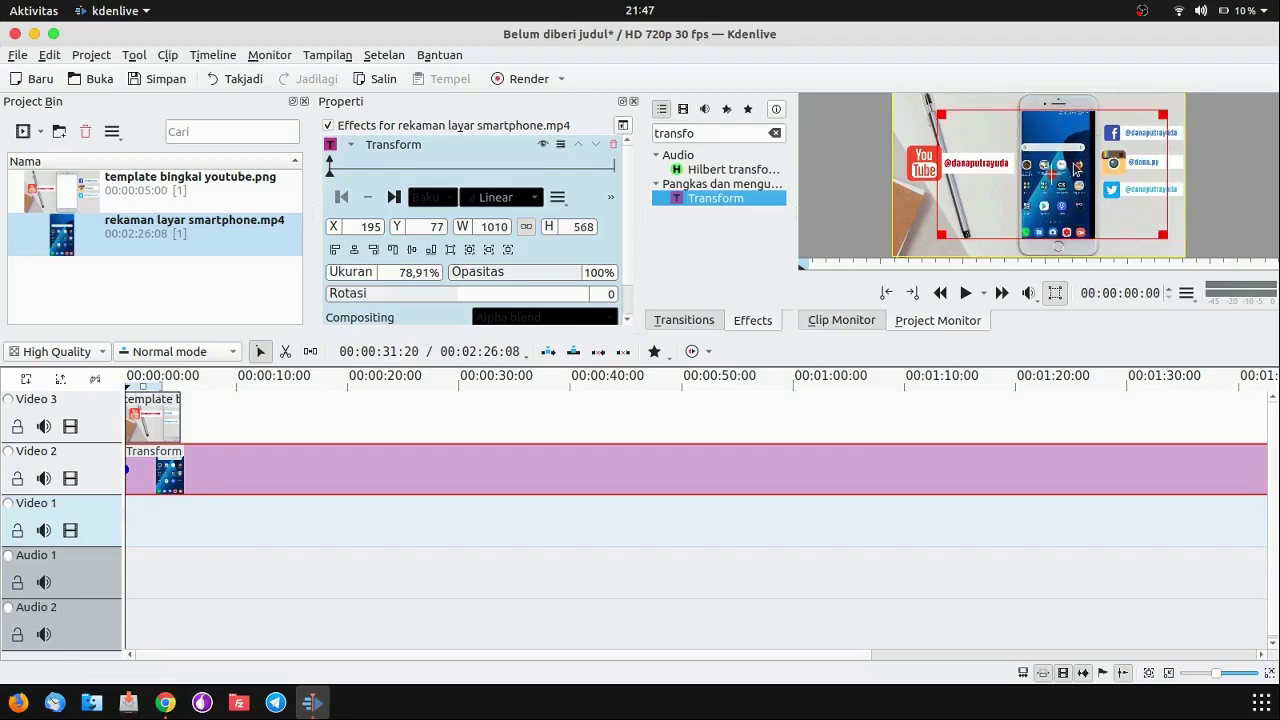
pyautogui.moveTo(1056, 173); pyautogui.dragTo(1059, 174)
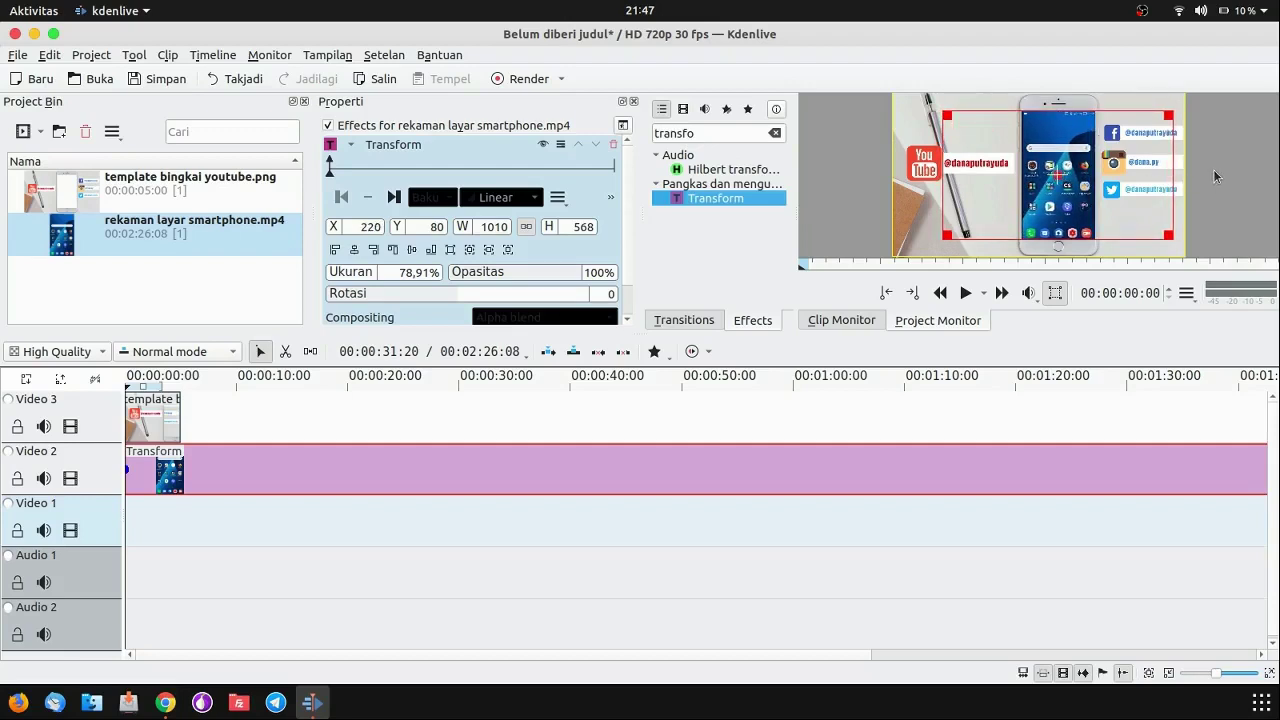
# Extend the template image on Video 3 to the end of the smartphone recording, a duration of 00:02:26:08
pyautogui.click(384, 520)
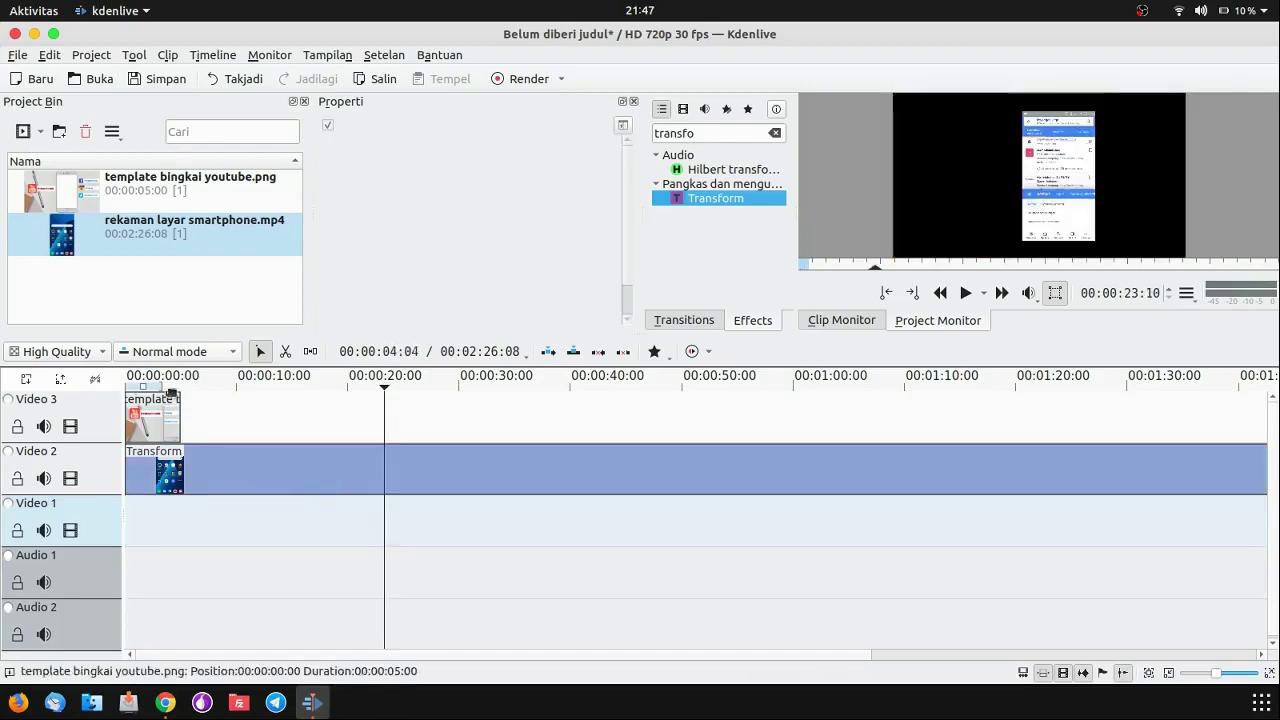
pyautogui.click(166, 407)
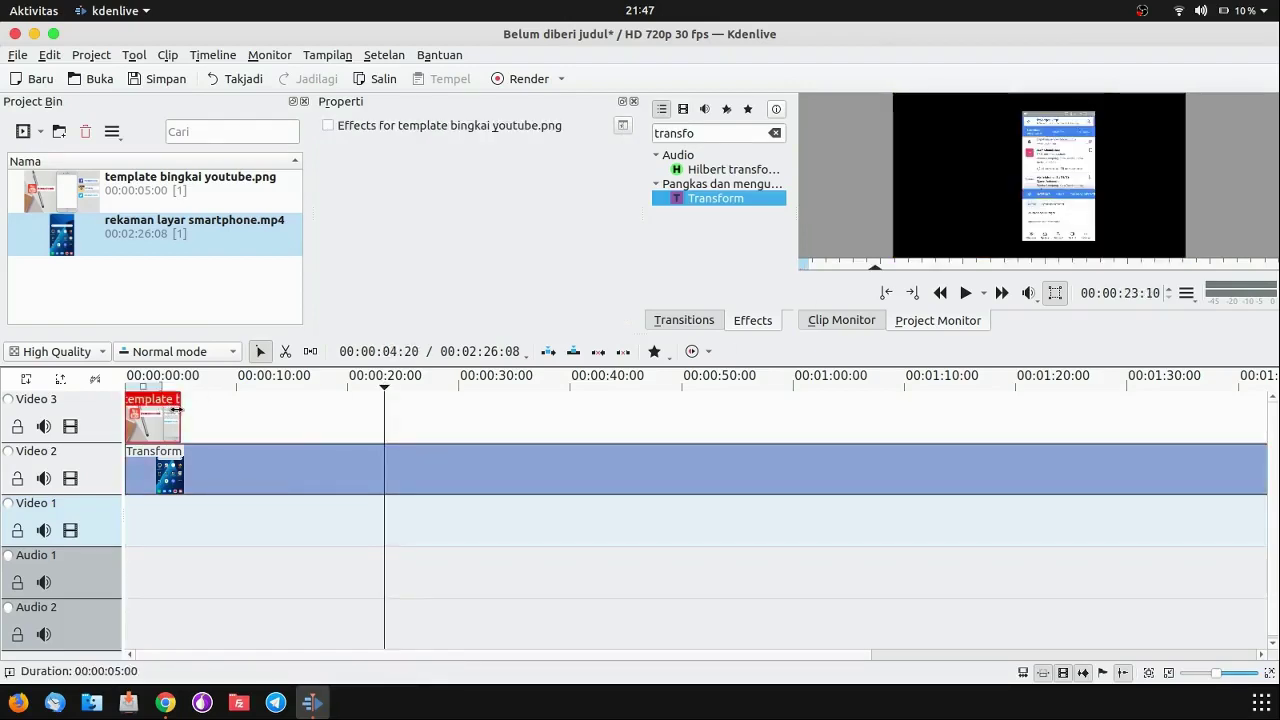
pyautogui.moveTo(180, 415); pyautogui.dragTo(601, 419)
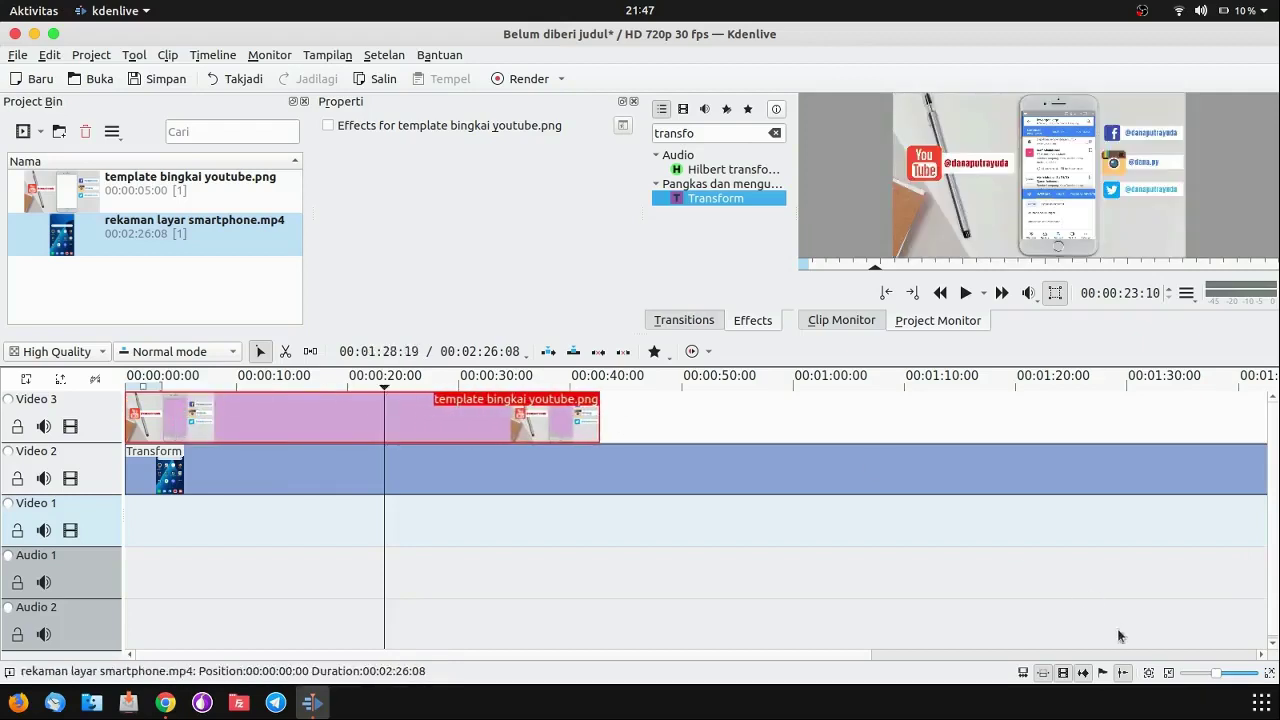
pyautogui.click(1148, 674)
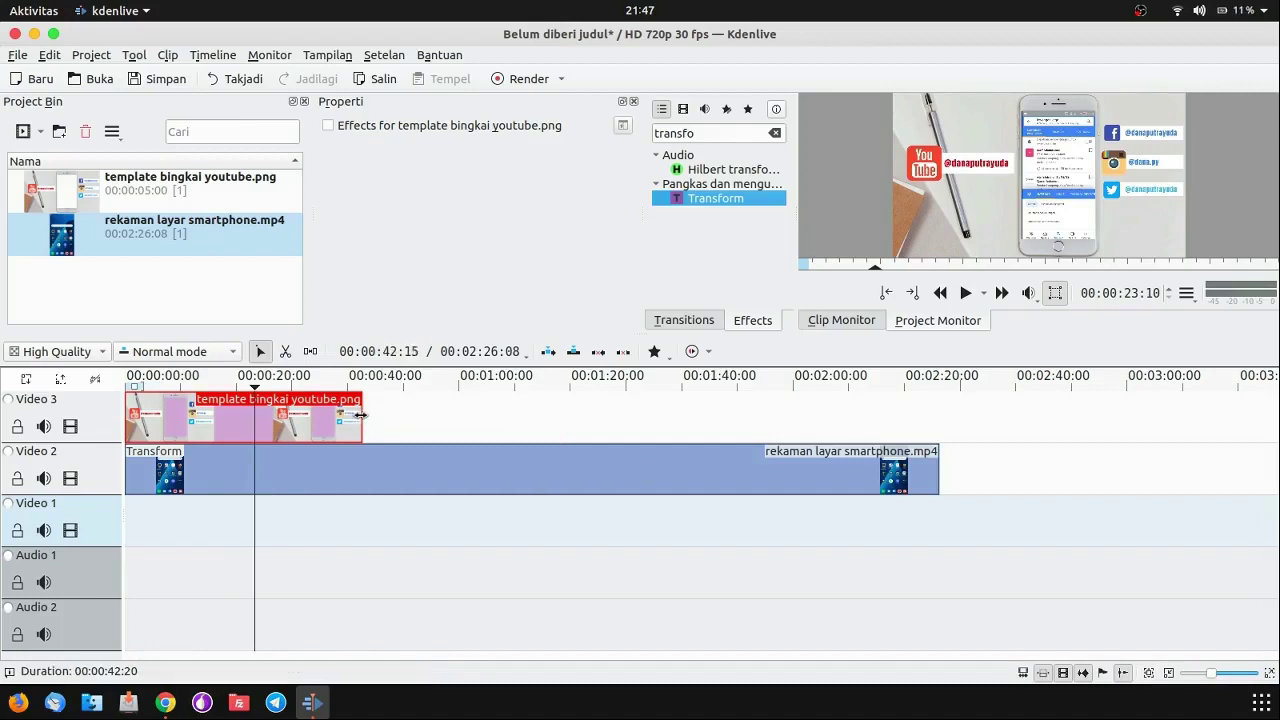
pyautogui.moveTo(363, 402); pyautogui.dragTo(938, 408)
pyautogui.click(1003, 414)
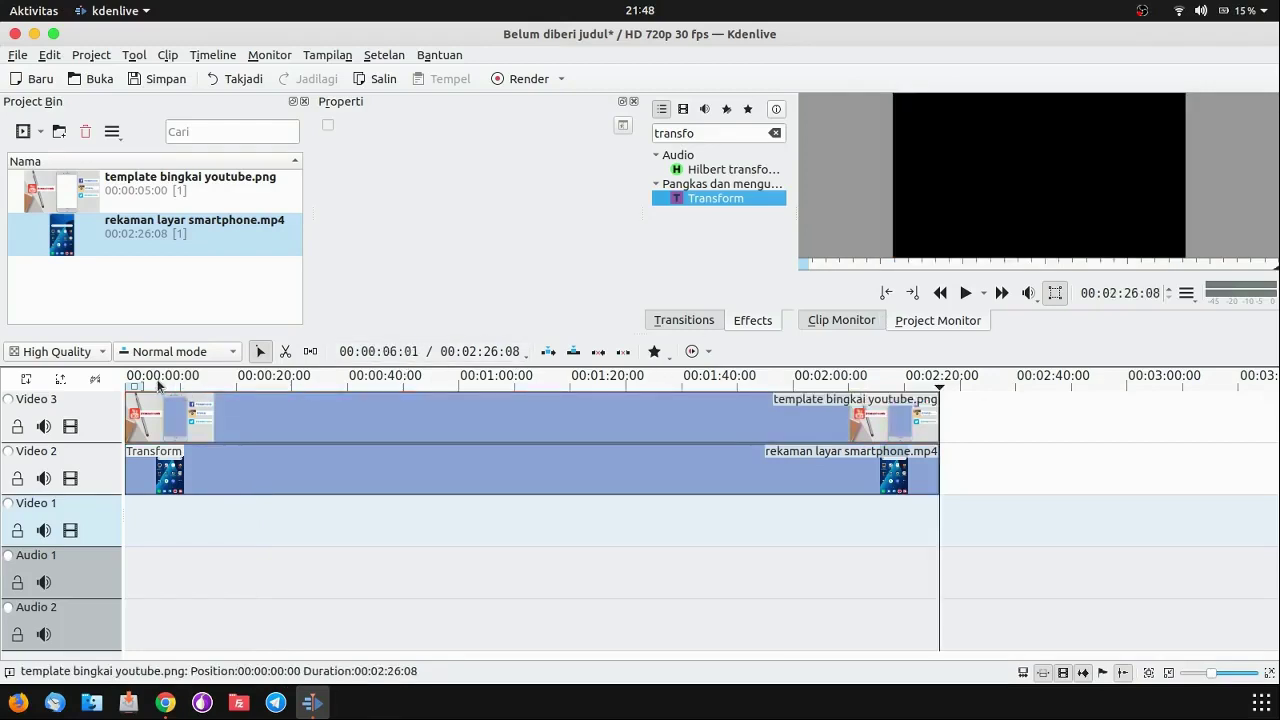
# Play the composited project from about 6 seconds to check how the recording fits in the phone frame
pyautogui.click(158, 385)
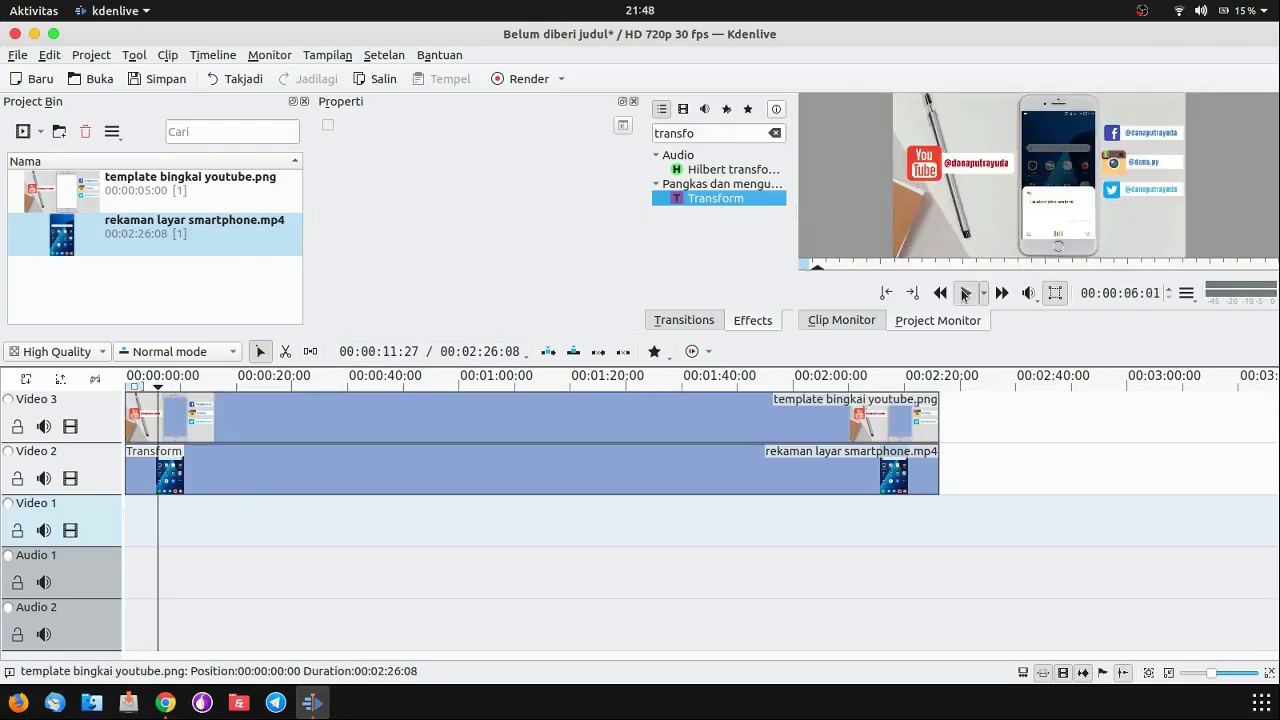
pyautogui.click(964, 293)
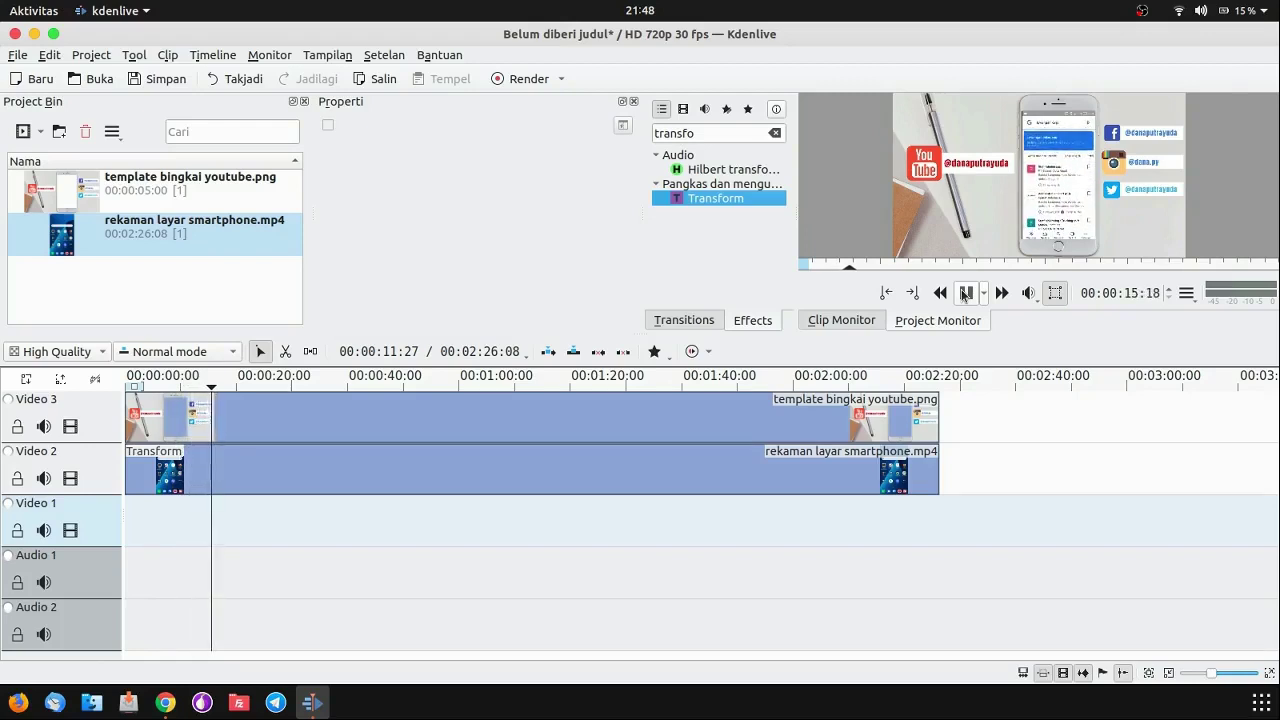
pyautogui.click(964, 293)
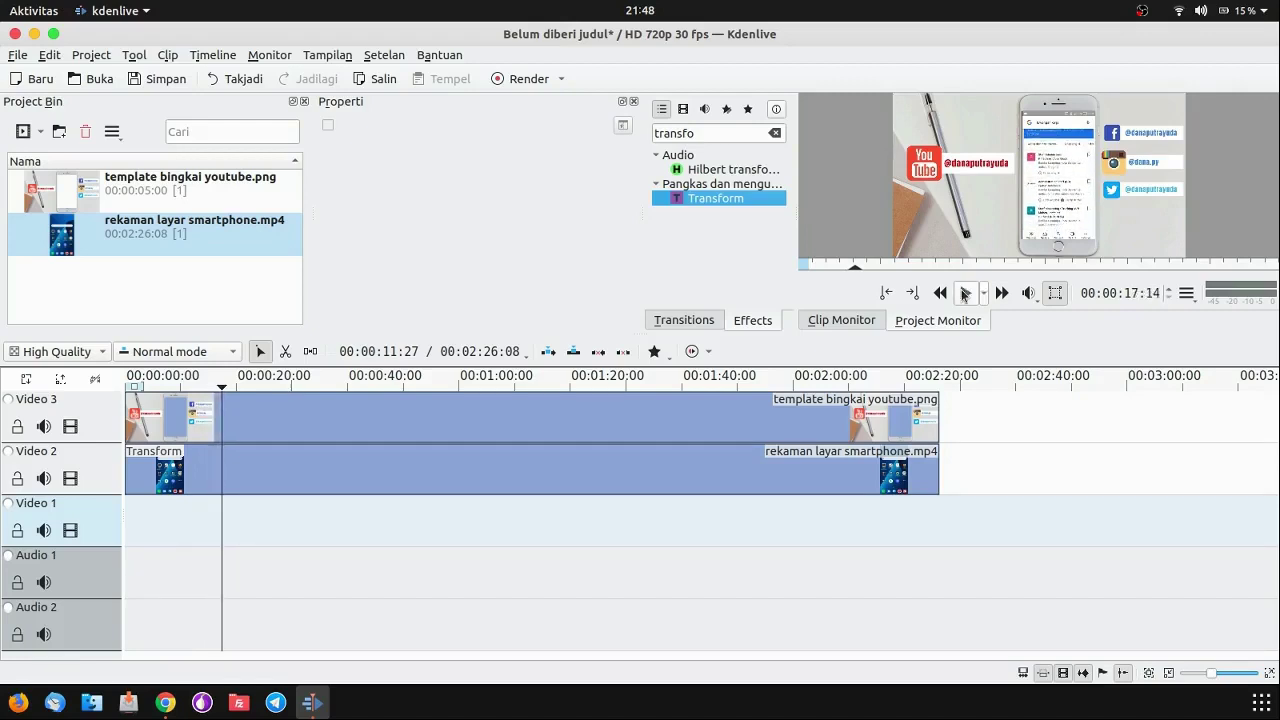
# Go to the end of the timeline and choose the generic MP4 (H264) format for rendering the project
pyautogui.press('End')
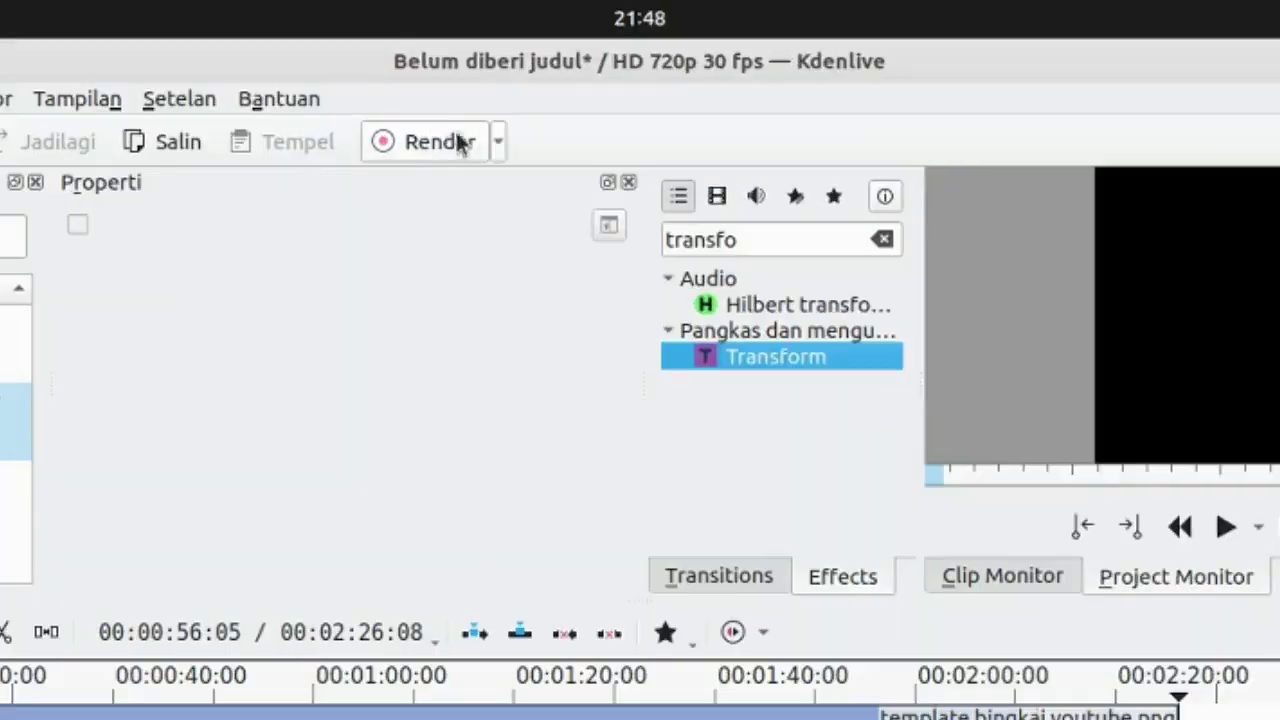
pyautogui.click(458, 143)
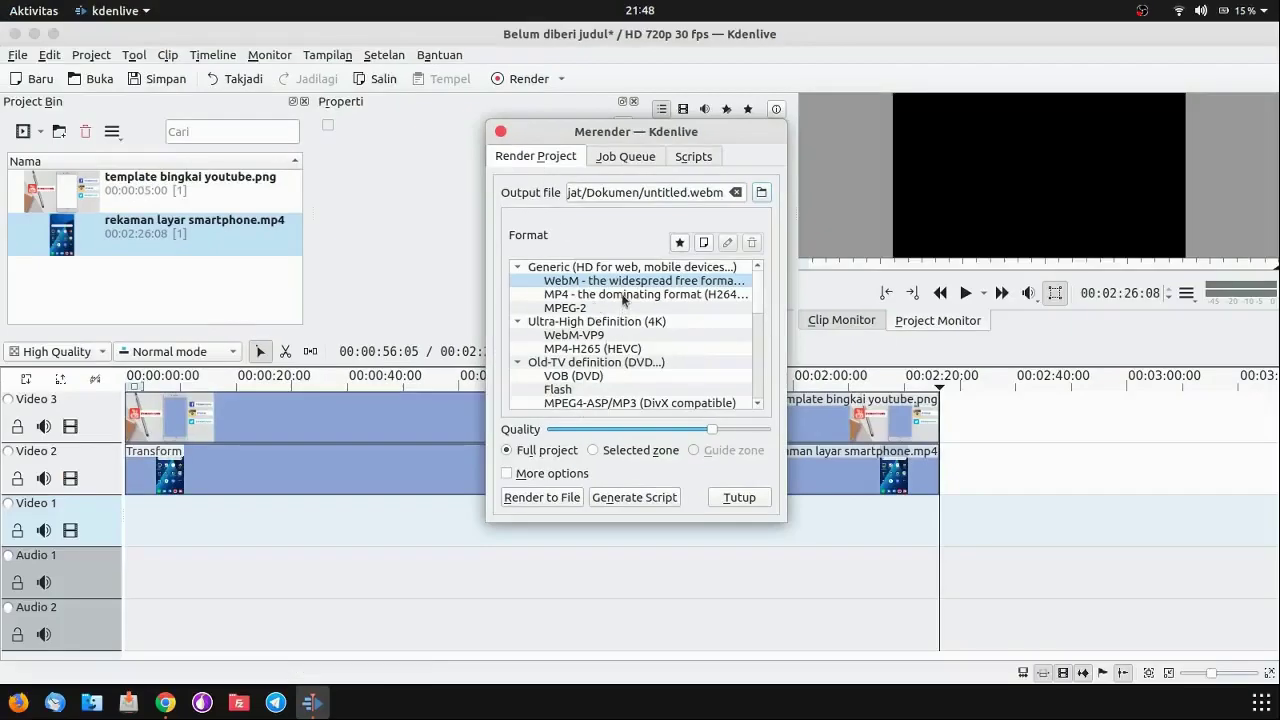
pyautogui.click(624, 296)
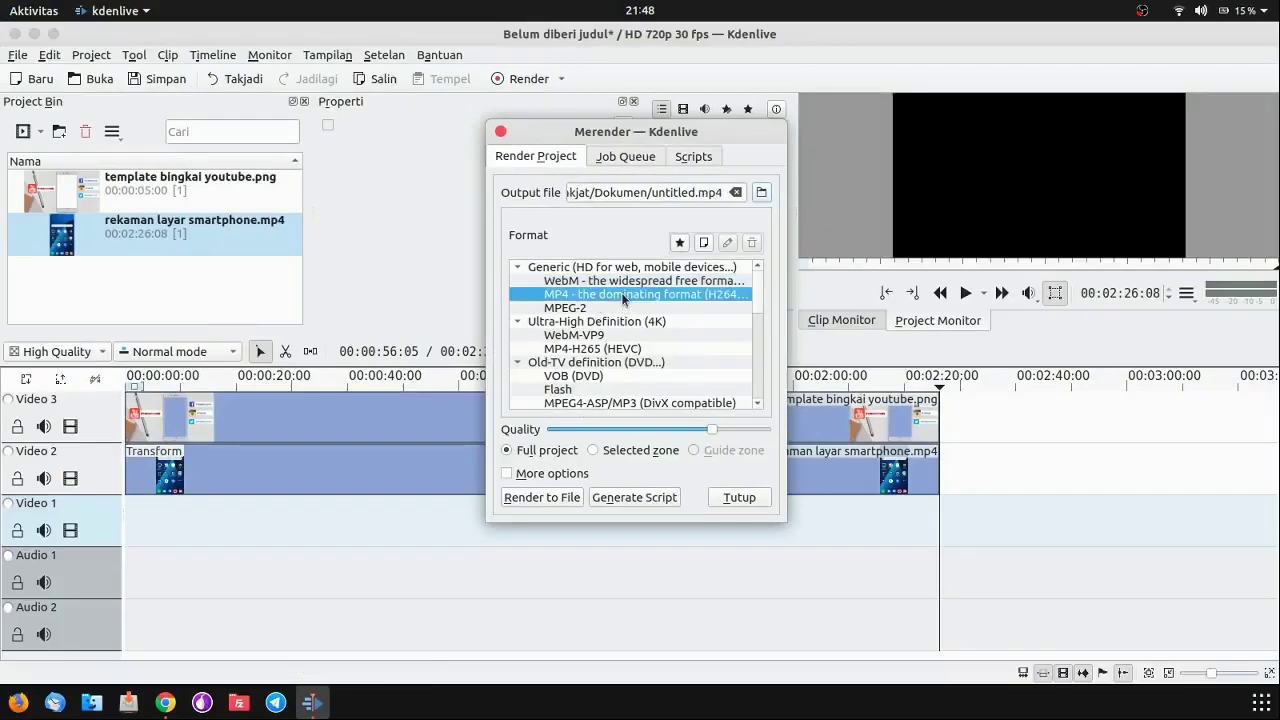
# Choose the "tutorial membuat tutorial" folder for the render output and replace "untitled" in the file name with "Begini "
pyautogui.click(764, 191)
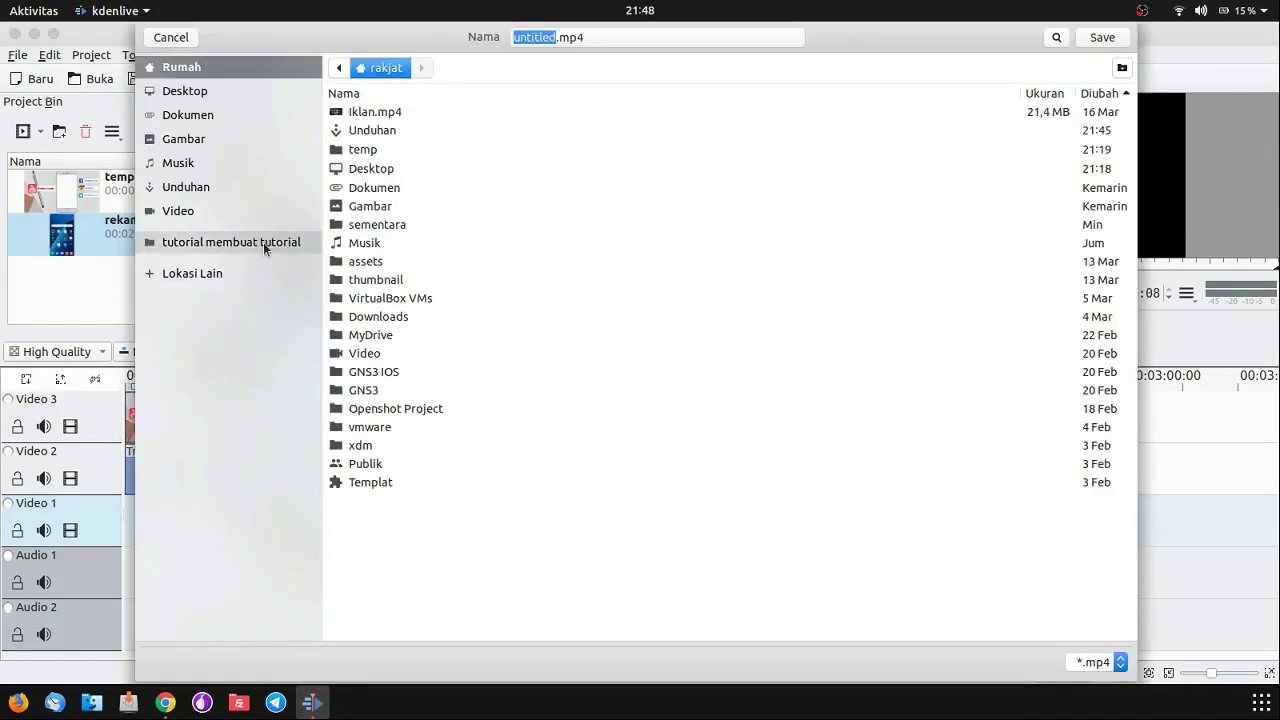
pyautogui.click(263, 242)
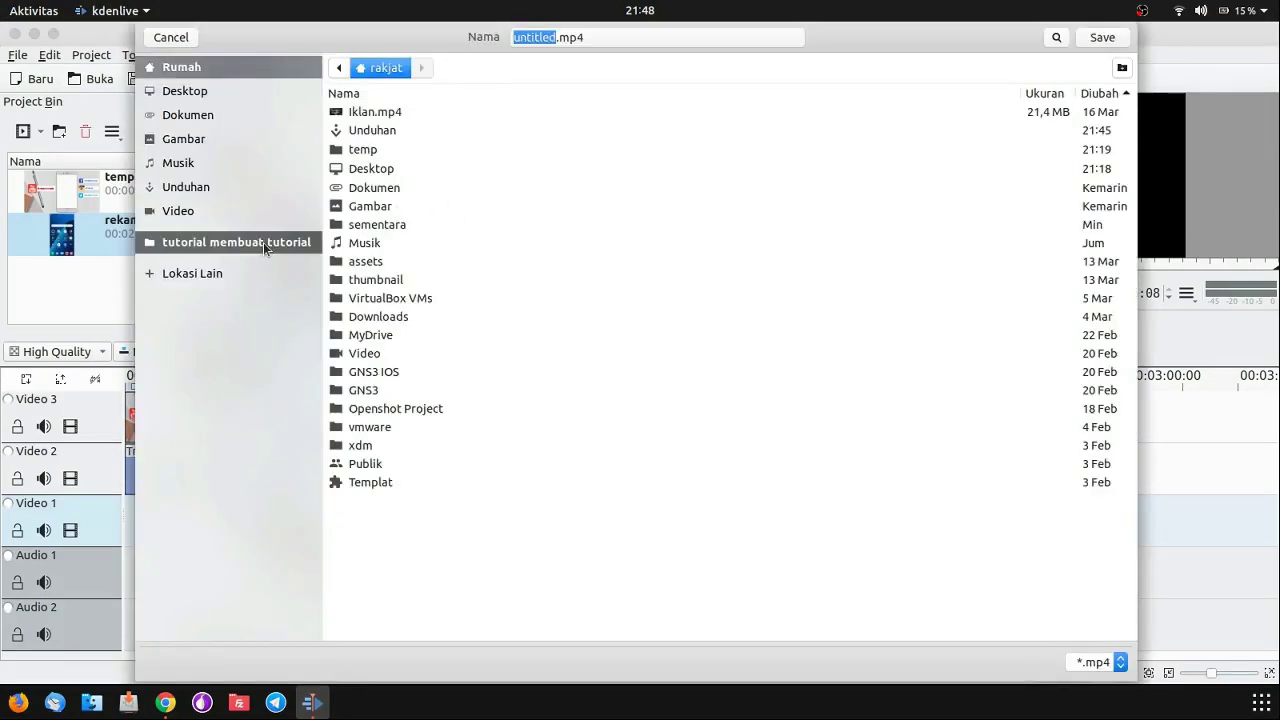
pyautogui.click(626, 40)
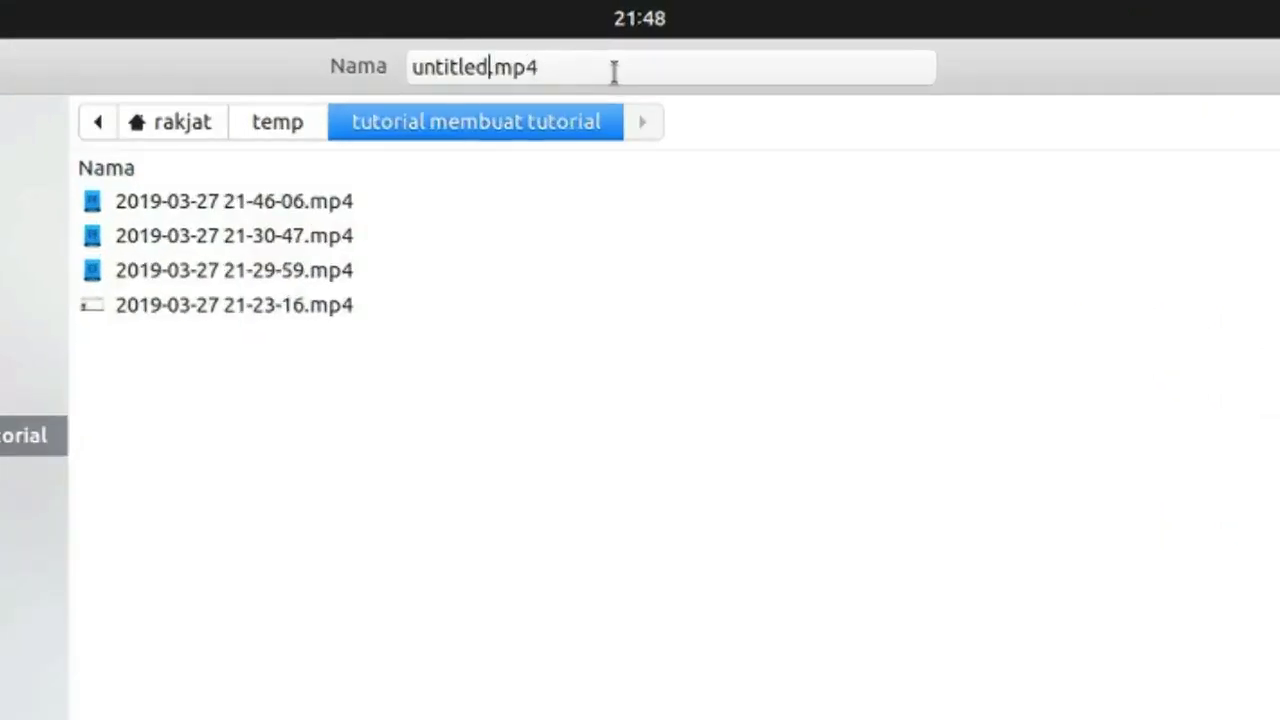
pyautogui.hotkey('shift', 'Home')
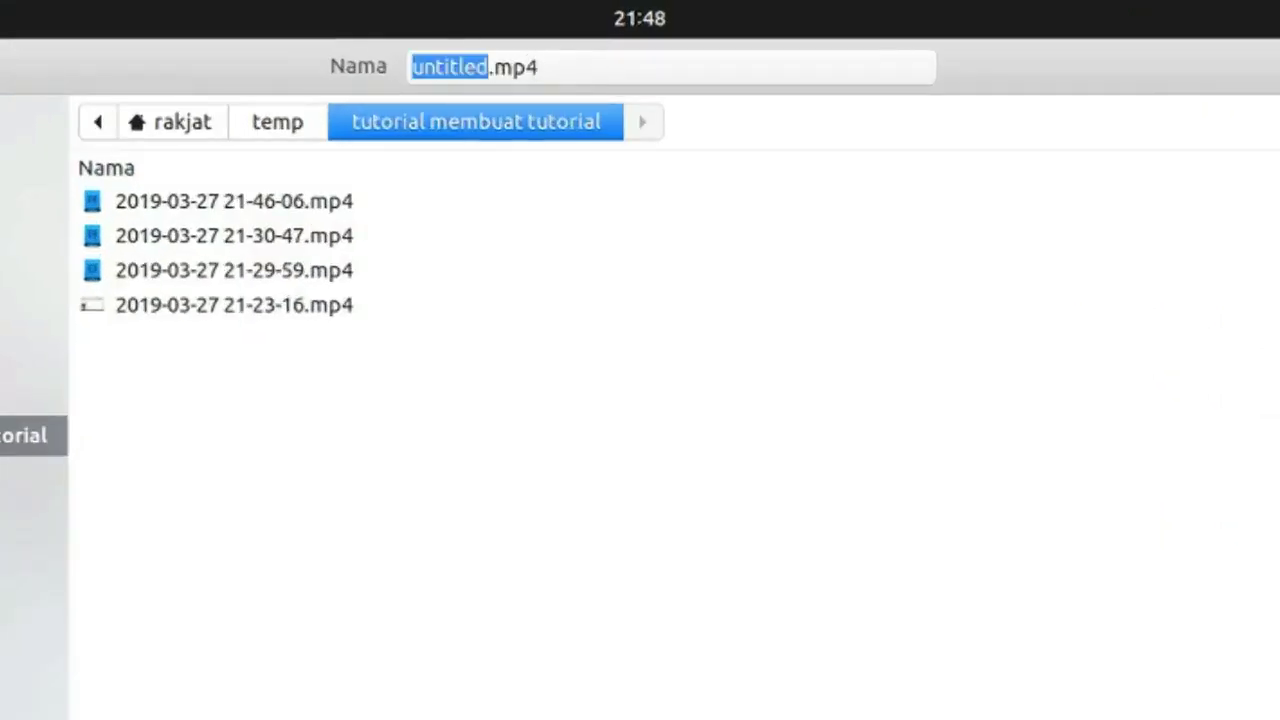
pyautogui.write('Begini ')
pyautogui.write('cara membua')
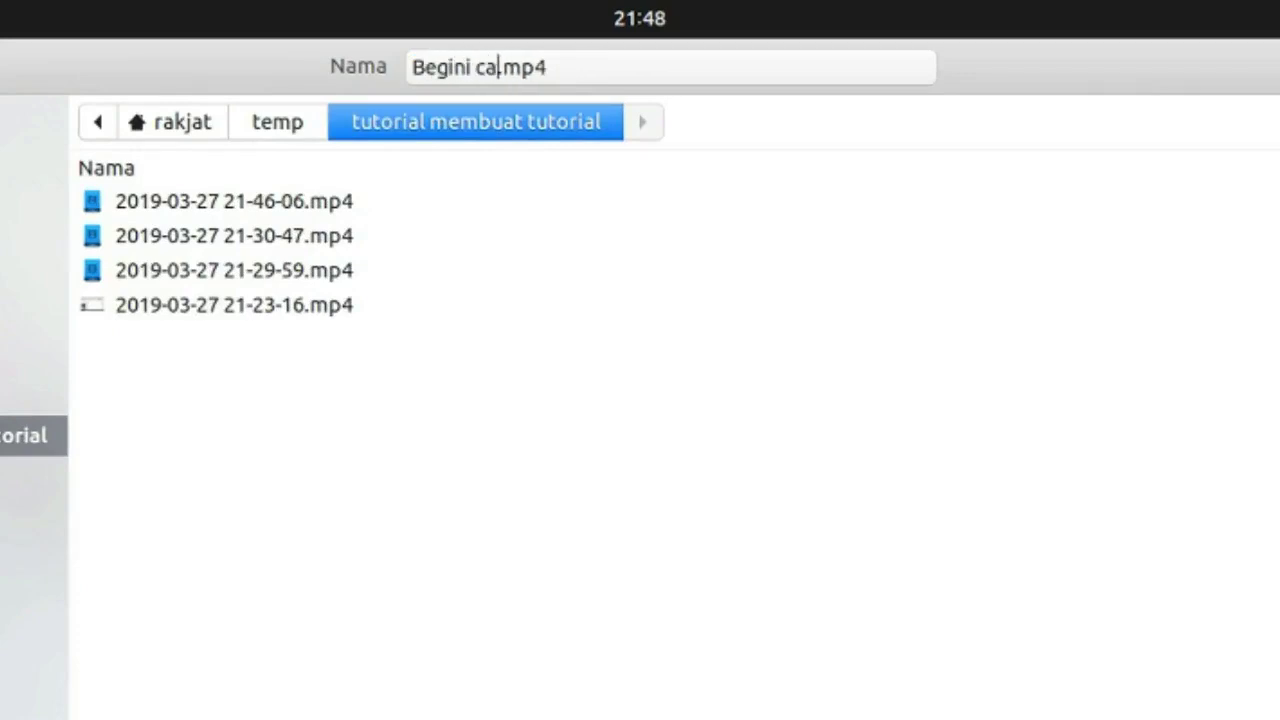
pyautogui.write('t t')
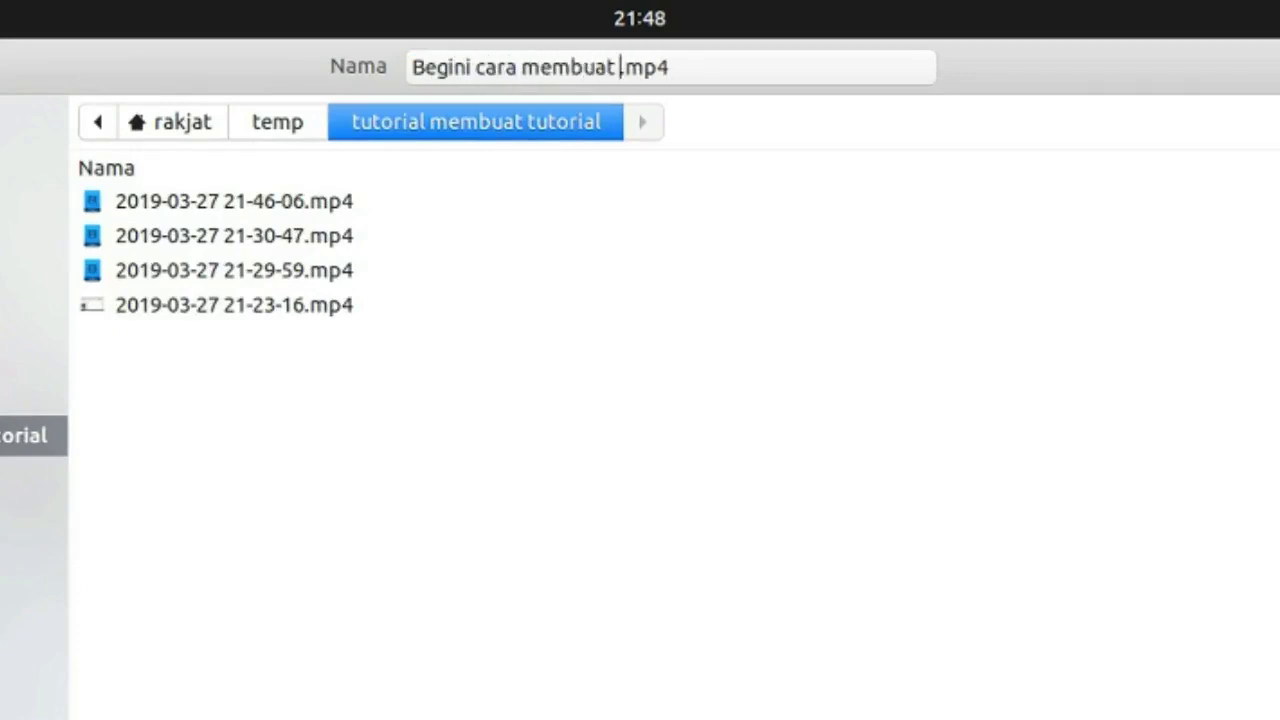
pyautogui.press('BackSpace')
pyautogui.press('BackSpace')
pyautogui.press('BackSpace')
pyautogui.press('BackSpace')
pyautogui.press('BackSpace')
pyautogui.press('BackSpace')
pyautogui.press('BackSpace')
pyautogui.press('BackSpace')
pyautogui.press('BackSpace')
pyautogui.press('BackSpace')
pyautogui.press('BackSpace')
pyautogui.press('BackSpace')
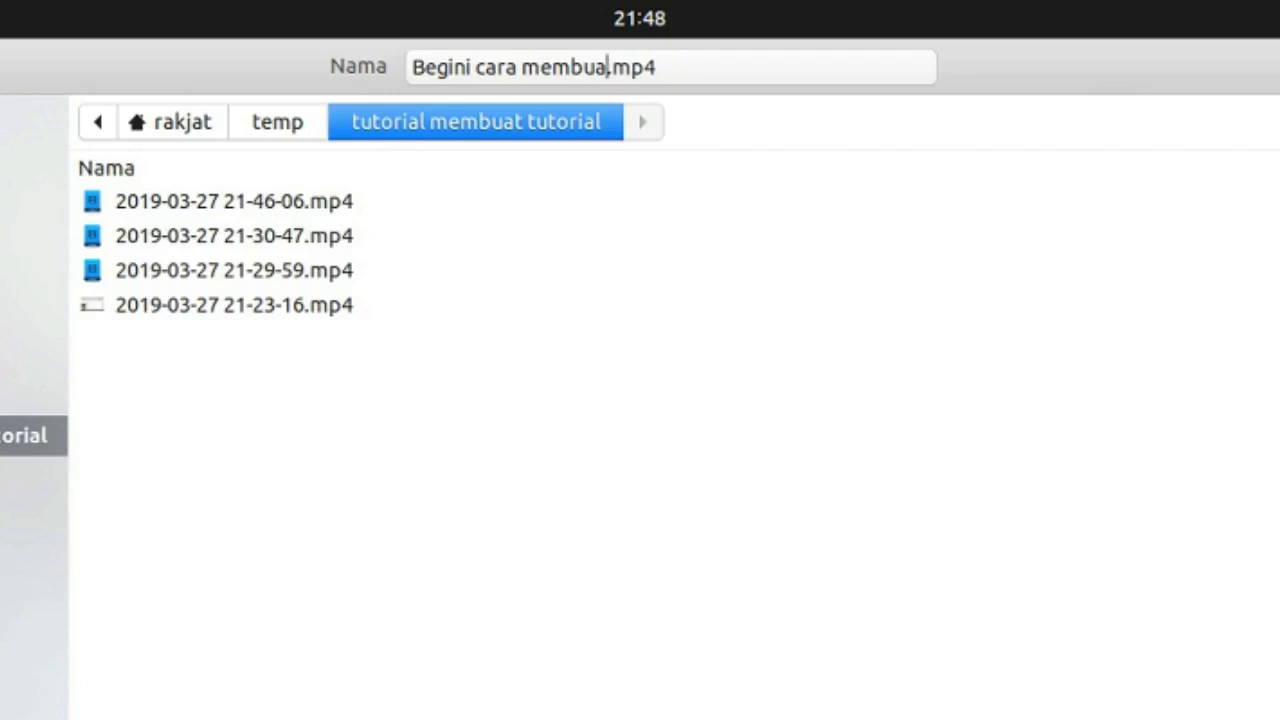
pyautogui.press('BackSpace')
pyautogui.press('BackSpace')
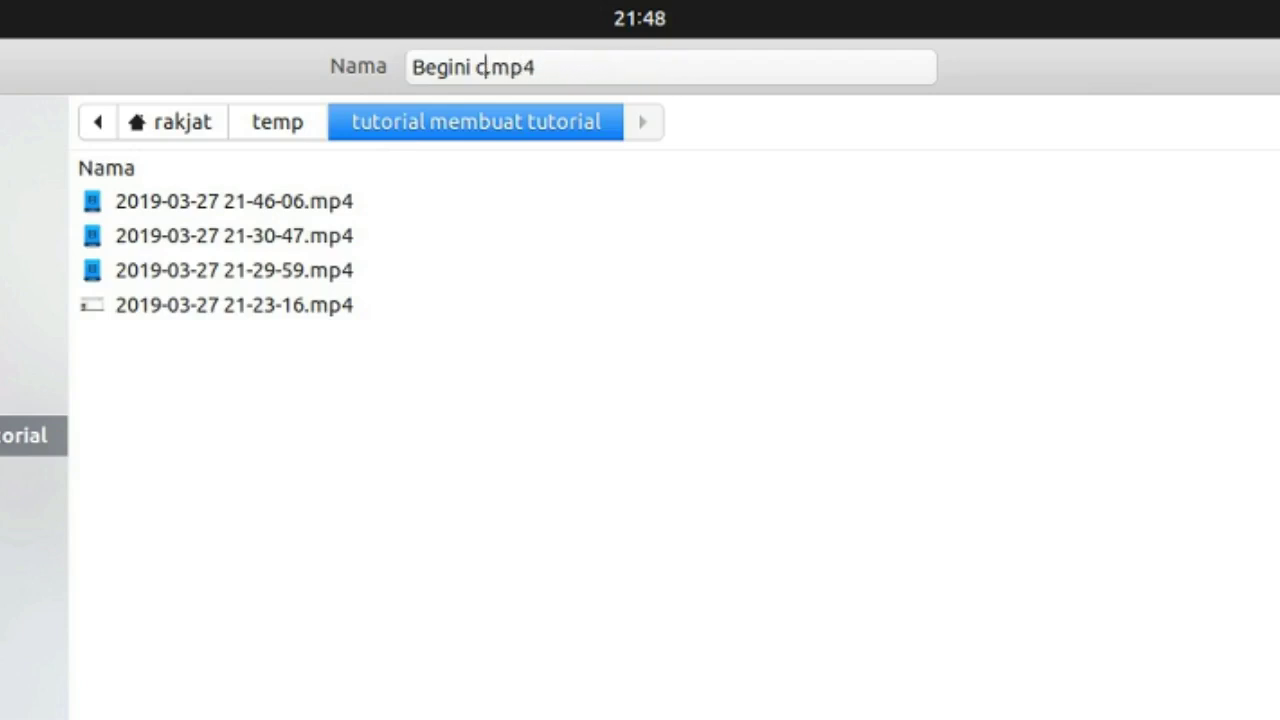
# Complete the output file name as "Begini tutorial membuat tutorial.mp4" and save the output location
pyautogui.write('tuto')
pyautogui.write('rial membua')
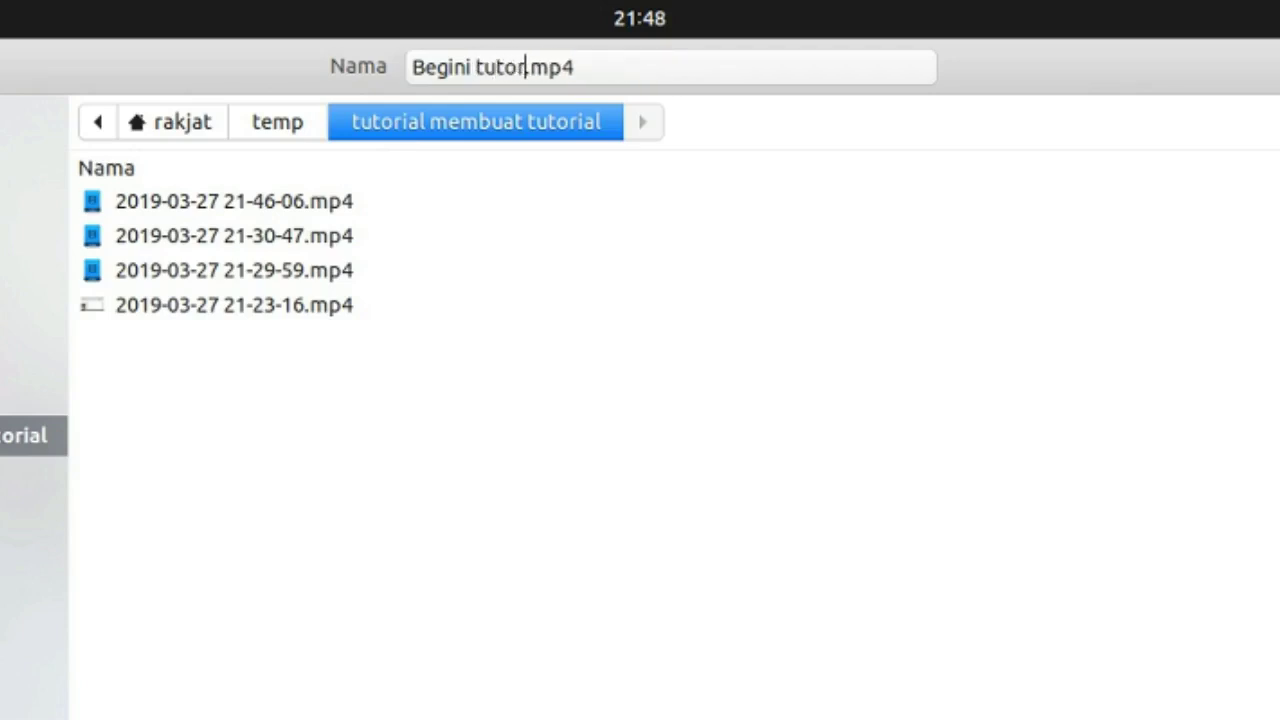
pyautogui.write('t tutori')
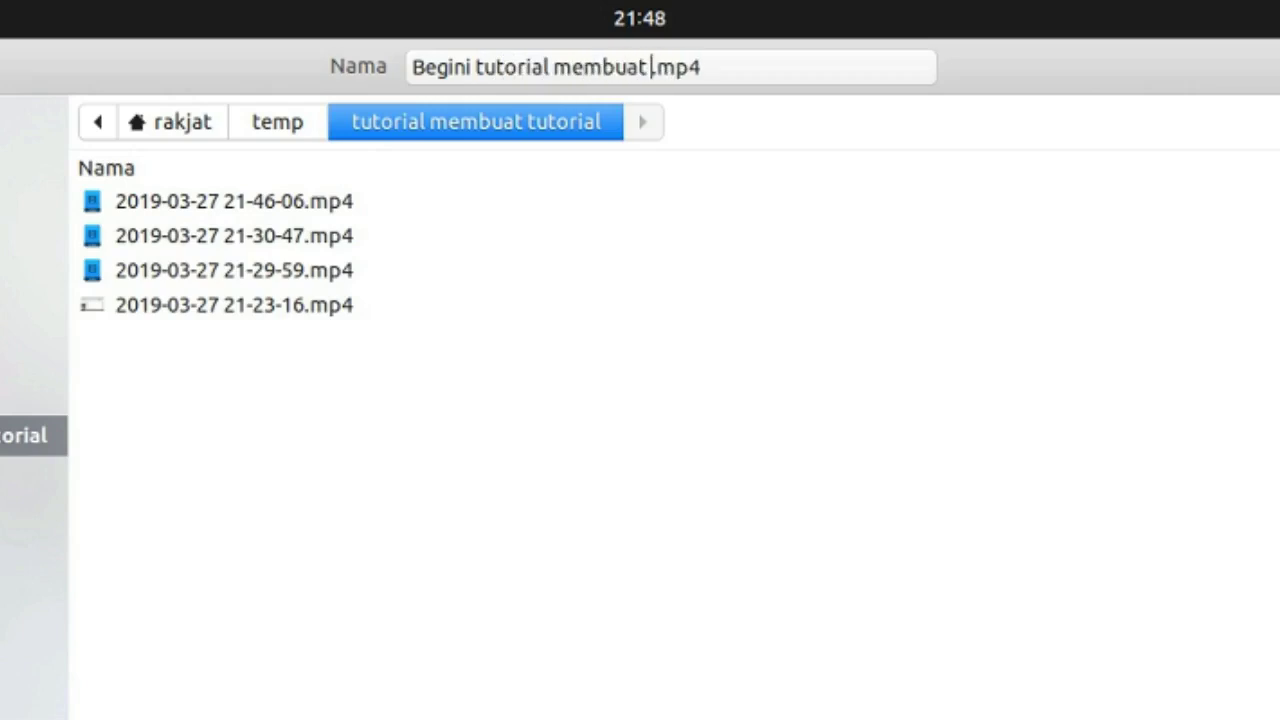
pyautogui.write('al')
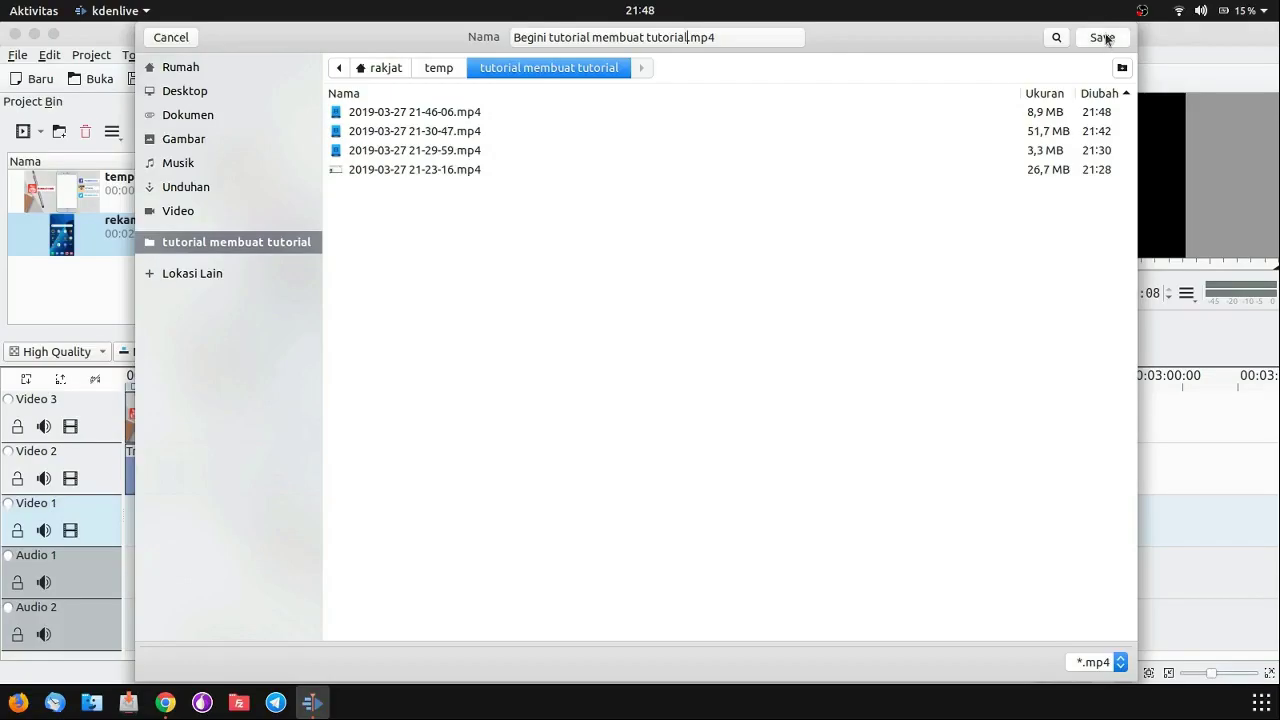
pyautogui.click(1103, 38)
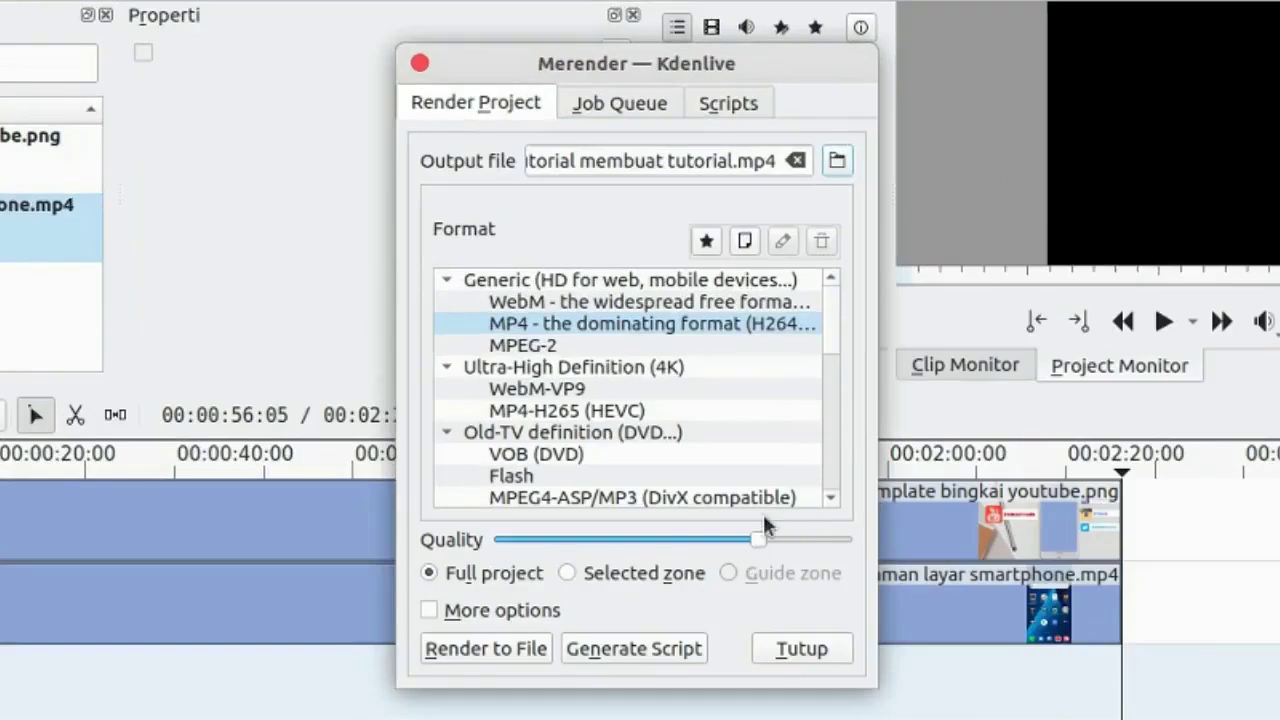
# Render the full project to the output file, wait for the job to finish, and close the render dialog
pyautogui.click(512, 654)
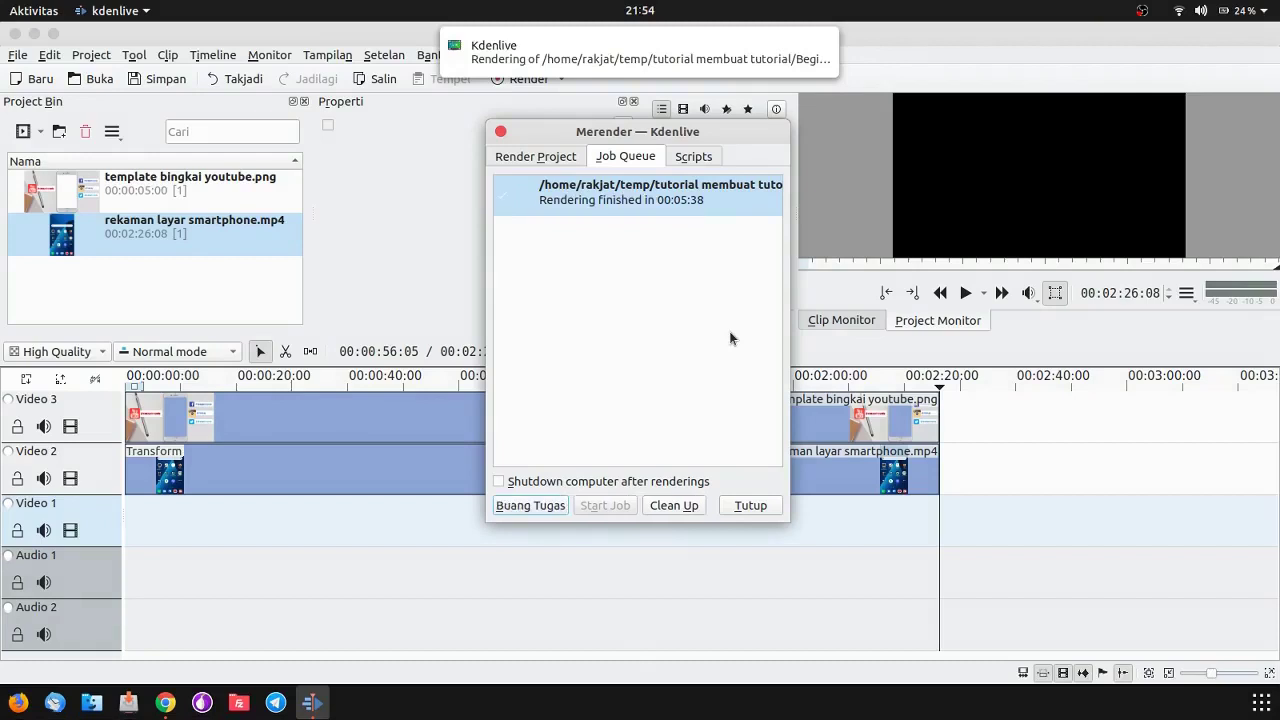
pyautogui.click(750, 506)
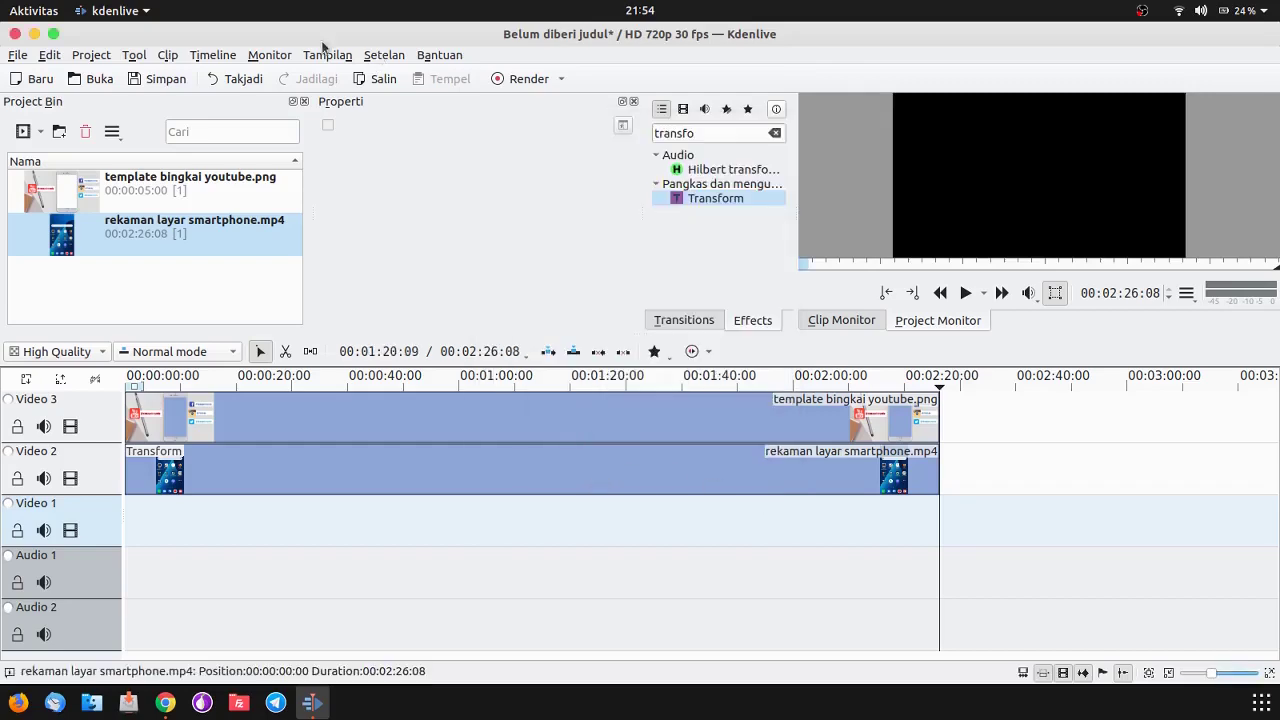
# Close Kdenlive without saving the project changes and open the "tutorial membuat tutorial" folder in the file manager
pyautogui.click(15, 35)
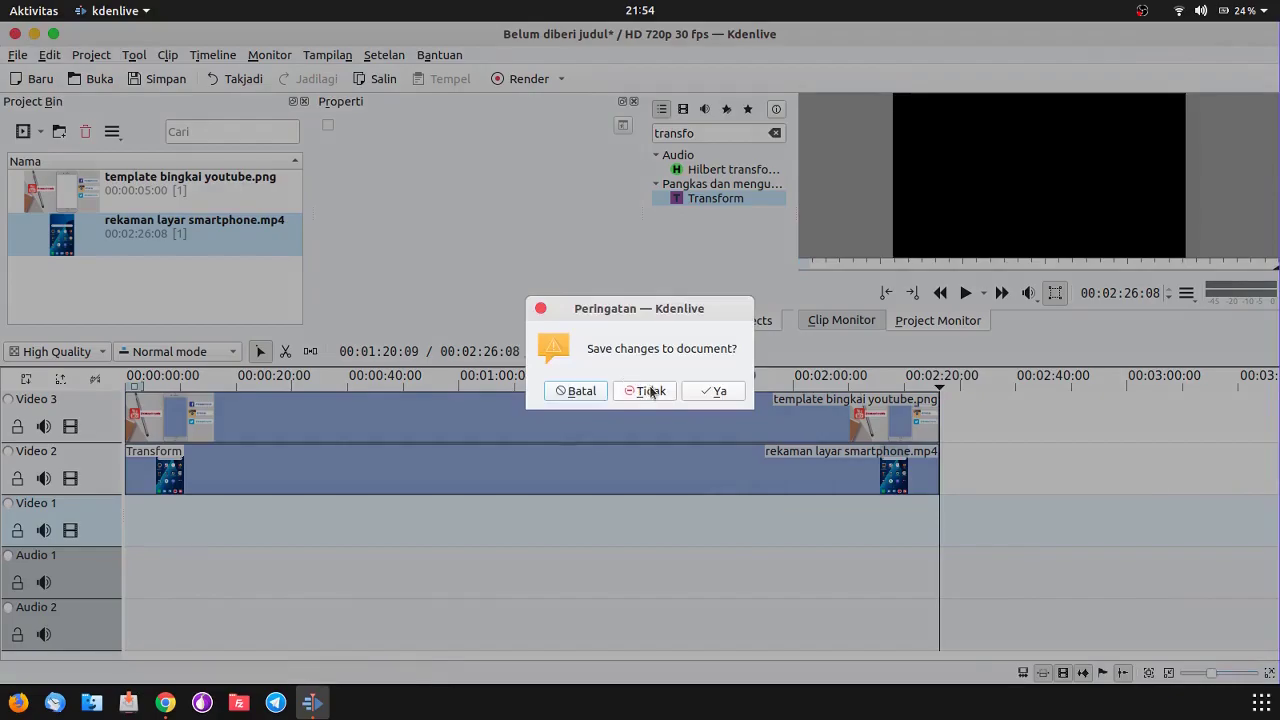
pyautogui.click(650, 390)
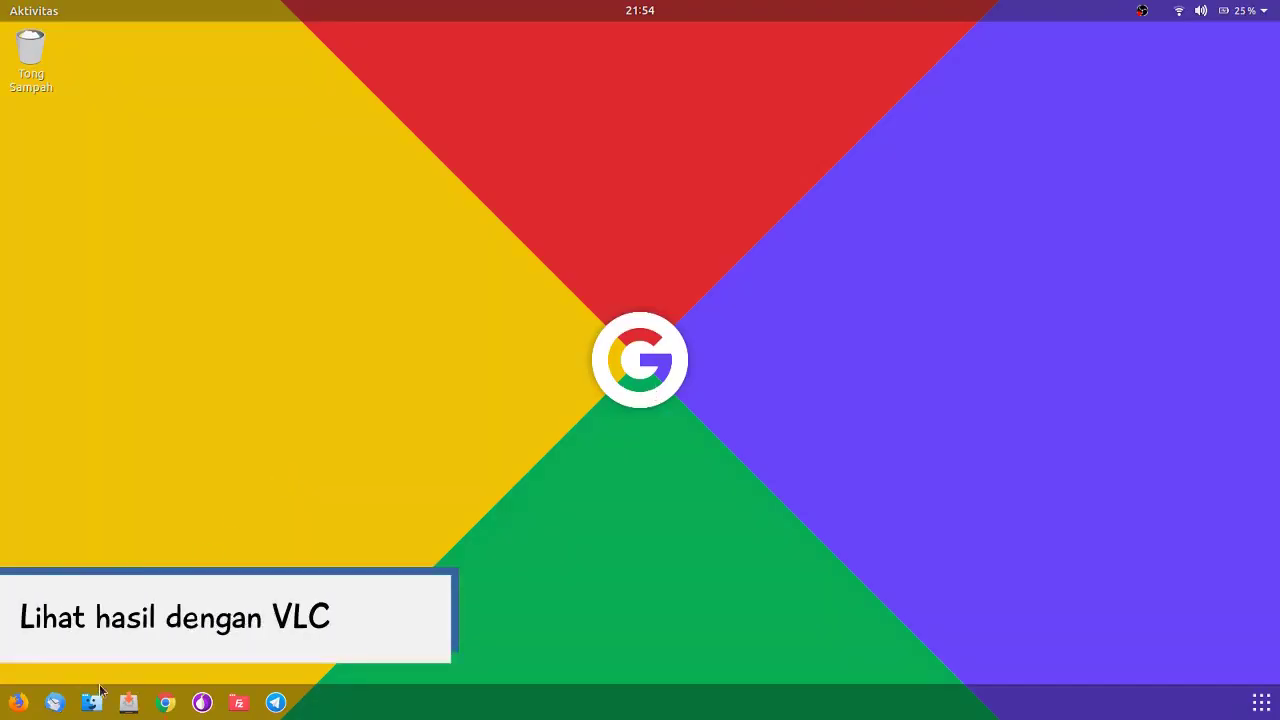
pyautogui.click(93, 702)
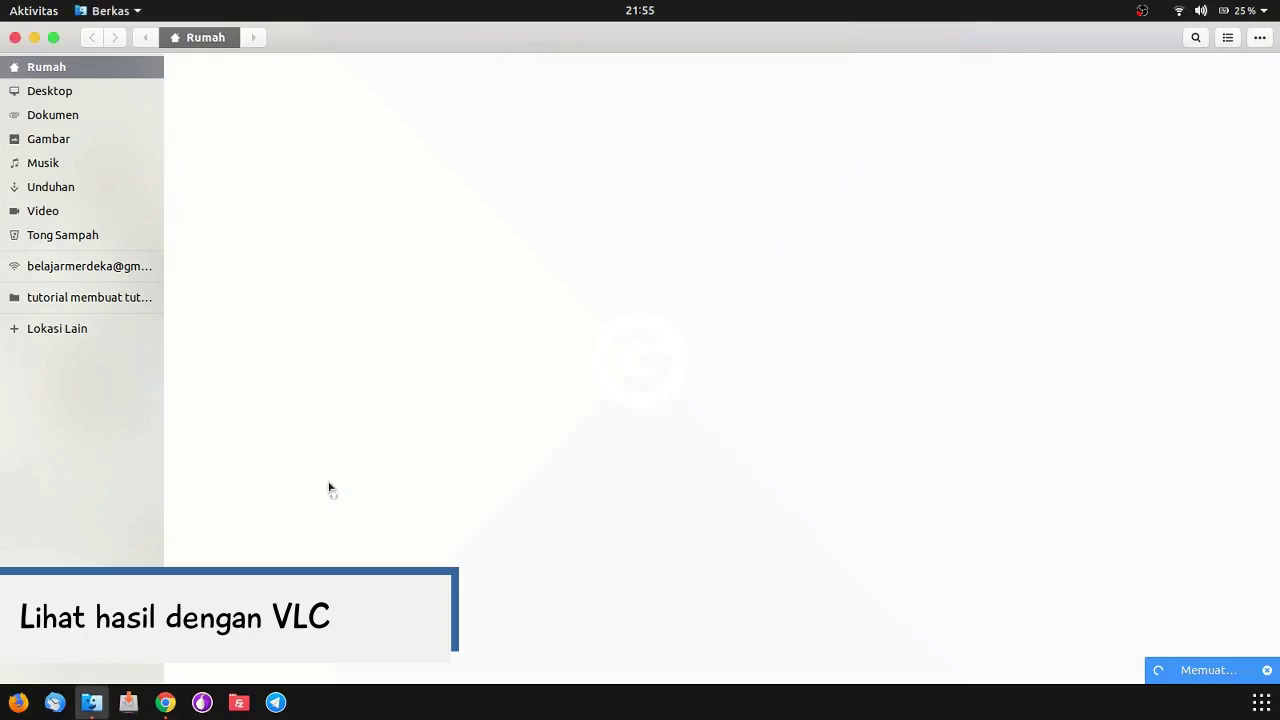
pyautogui.click(90, 298)
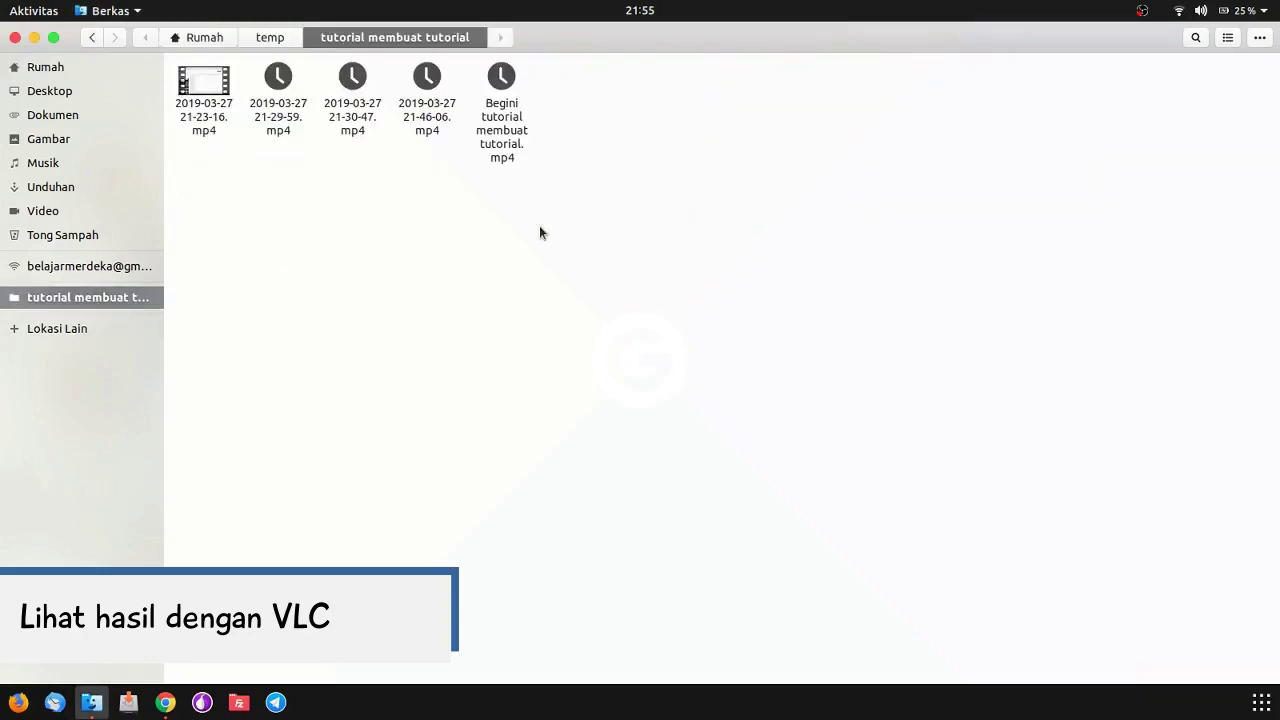
# Open the rendered file "Begini tutorial membuat tutorial.mp4" with VLC media player
pyautogui.click(502, 80)
pyautogui.rightClick(502, 80)
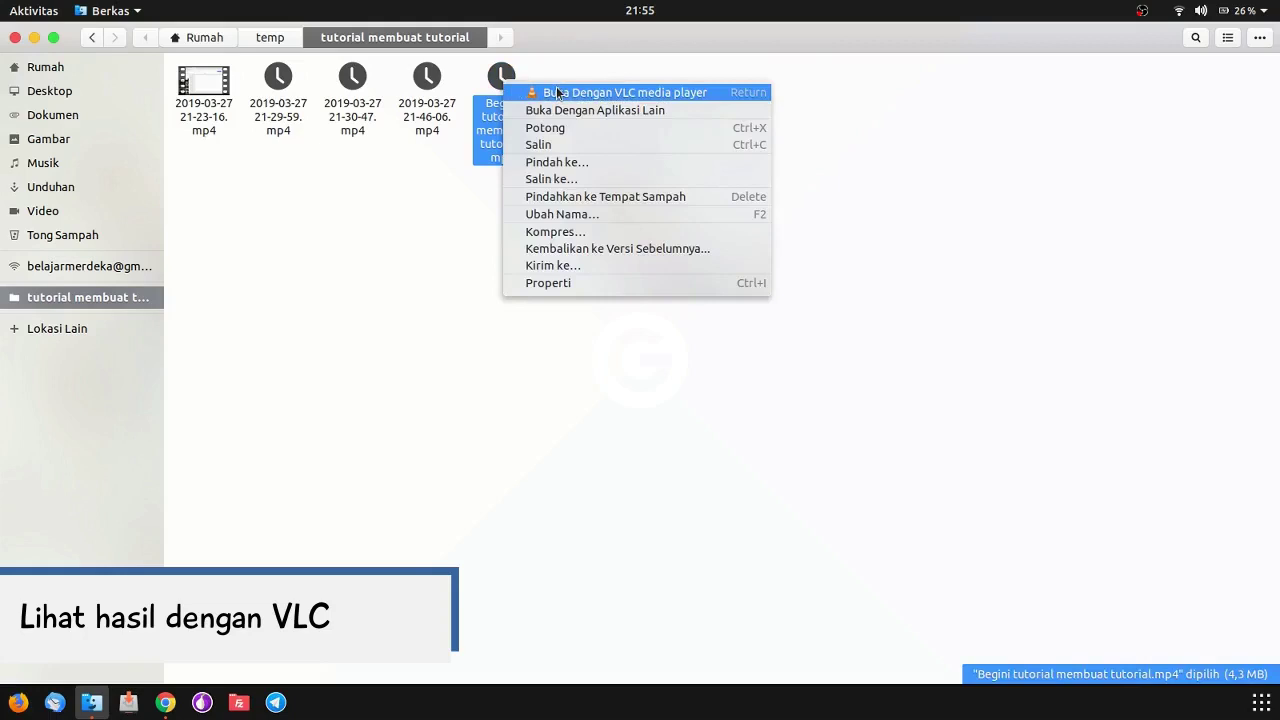
pyautogui.click(735, 94)
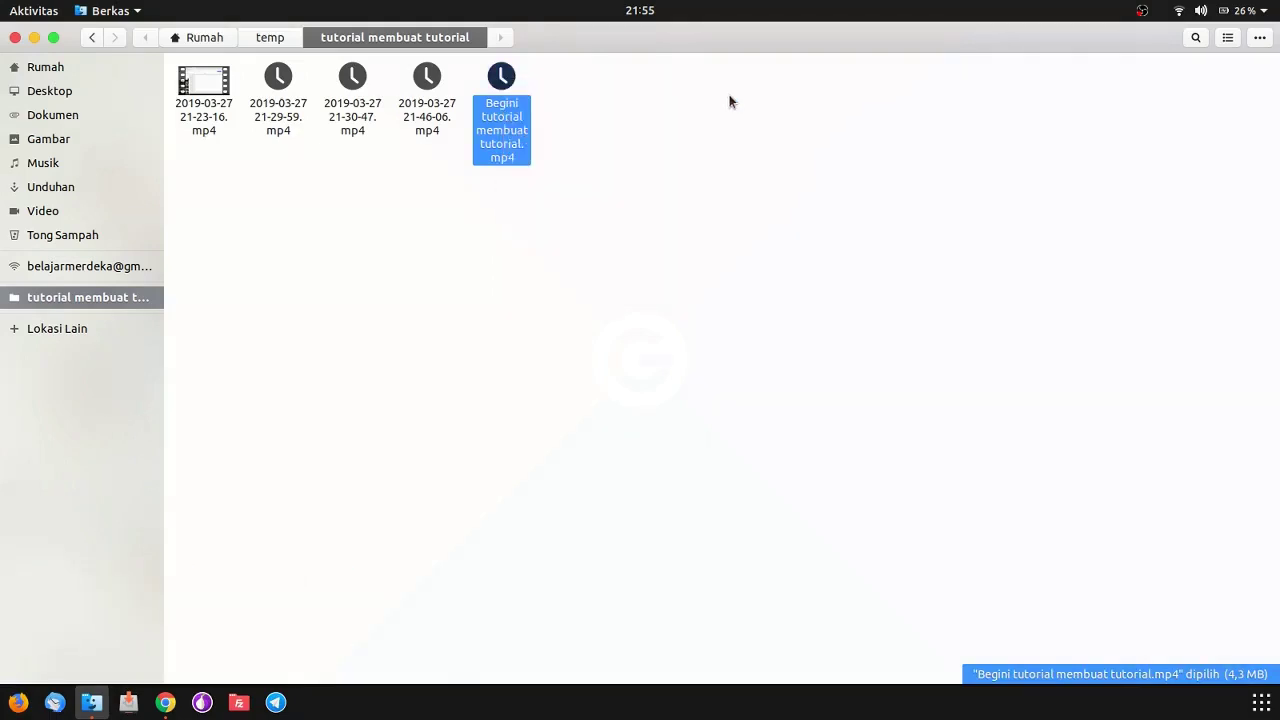
pyautogui.click(656, 151)
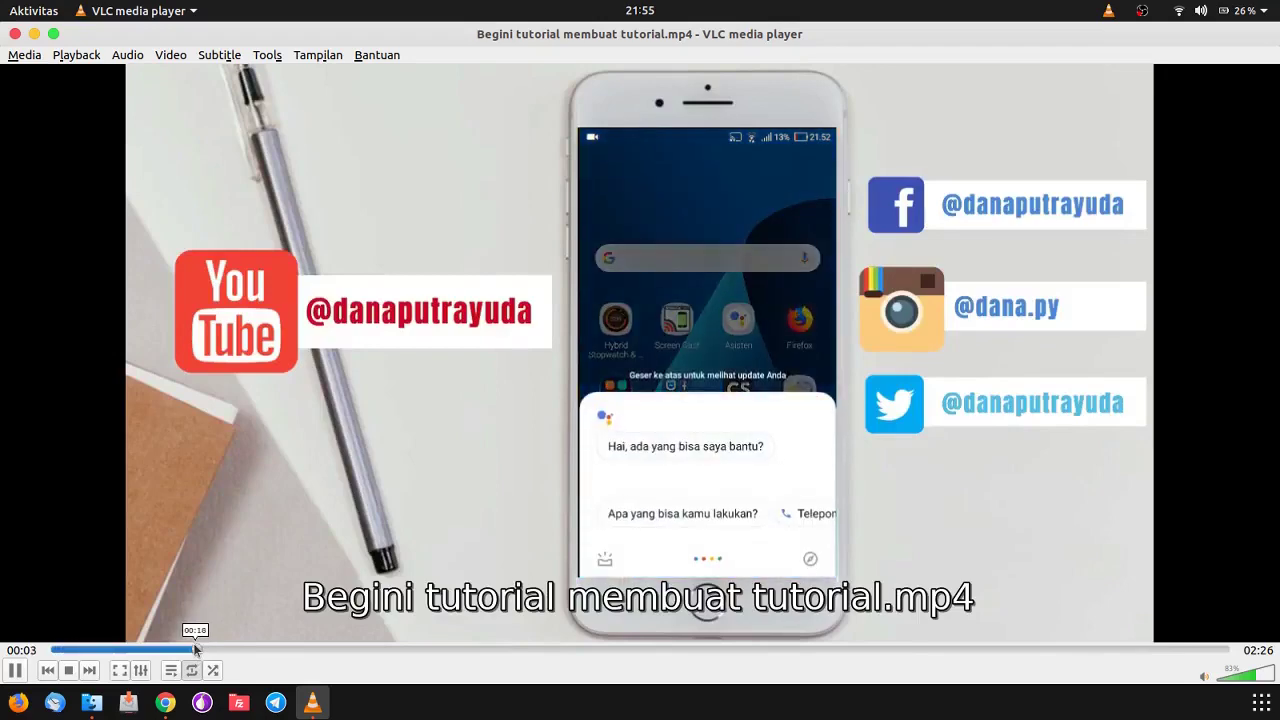
# Check the rendered video at about 0:18, 0:45, 1:23, 1:45 and near its end, and close VLC
pyautogui.click(195, 649)
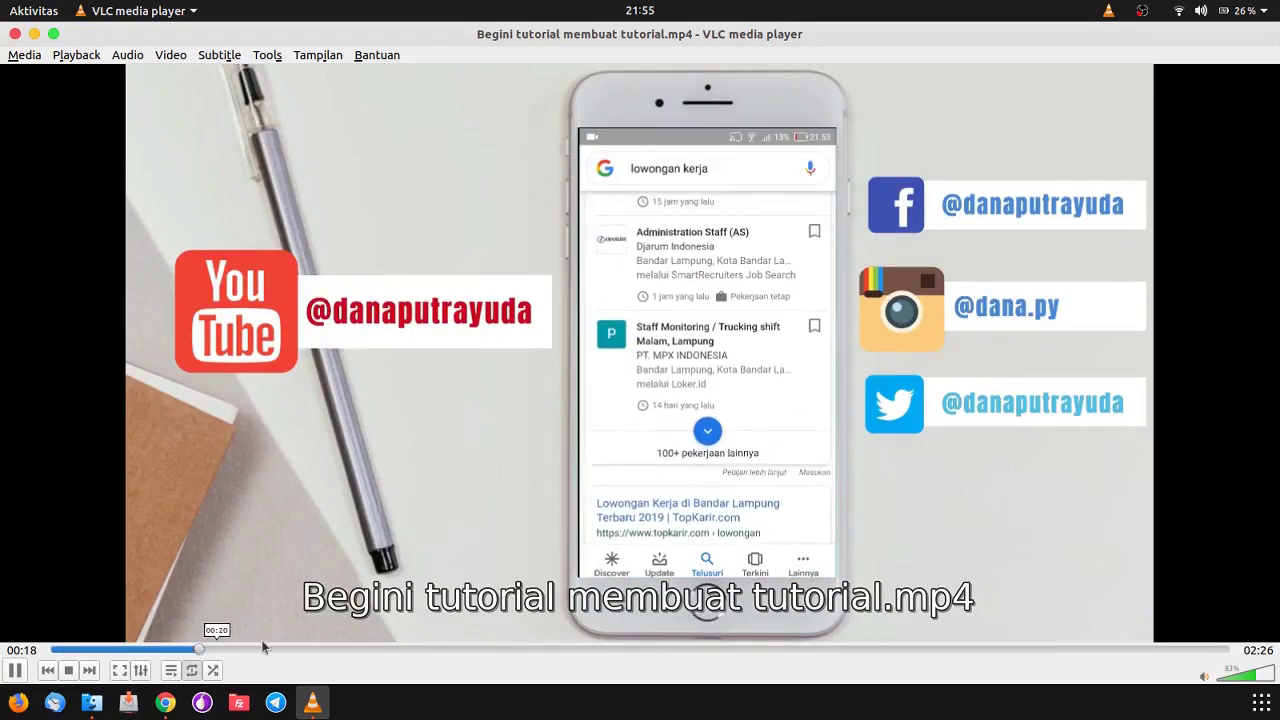
pyautogui.click(411, 649)
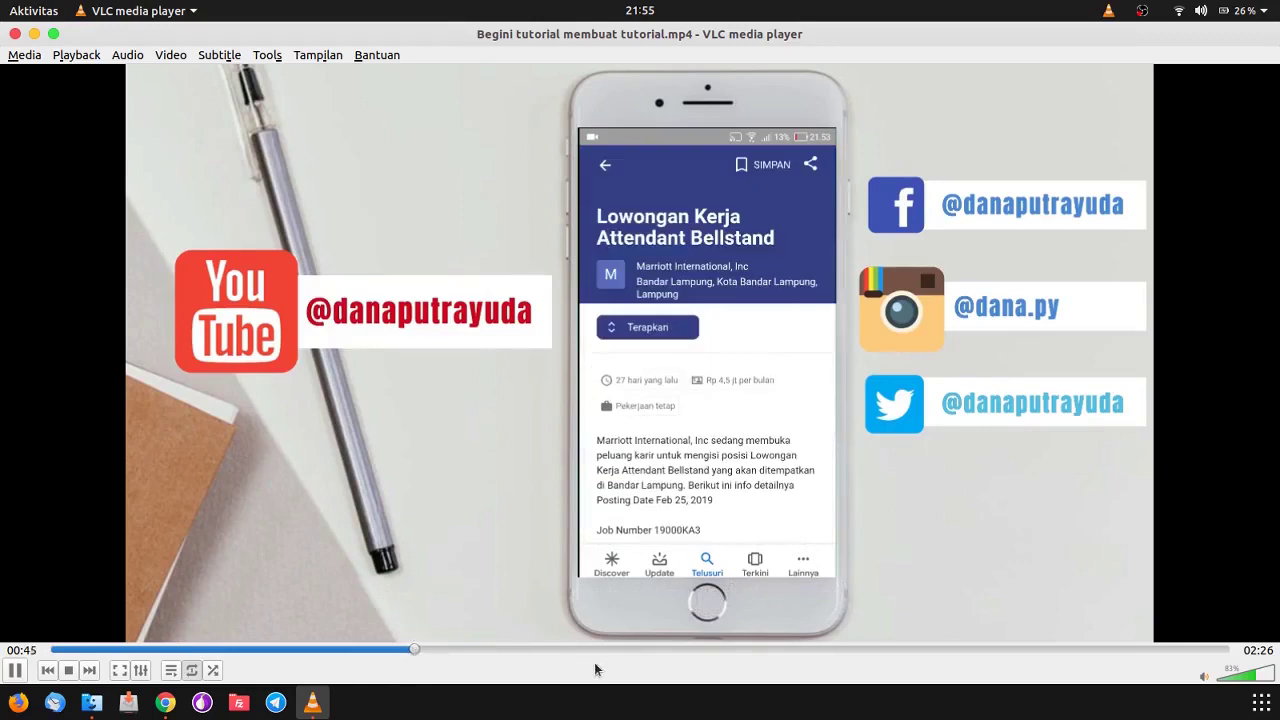
pyautogui.click(717, 649)
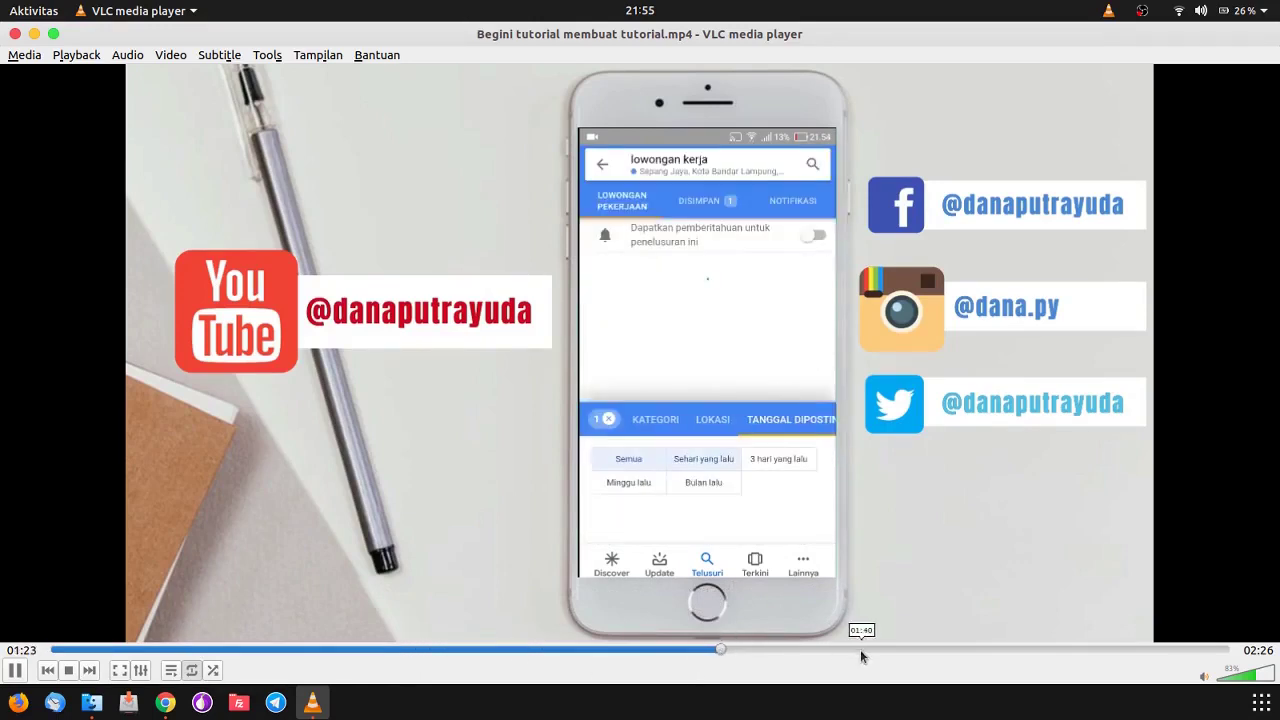
pyautogui.click(895, 651)
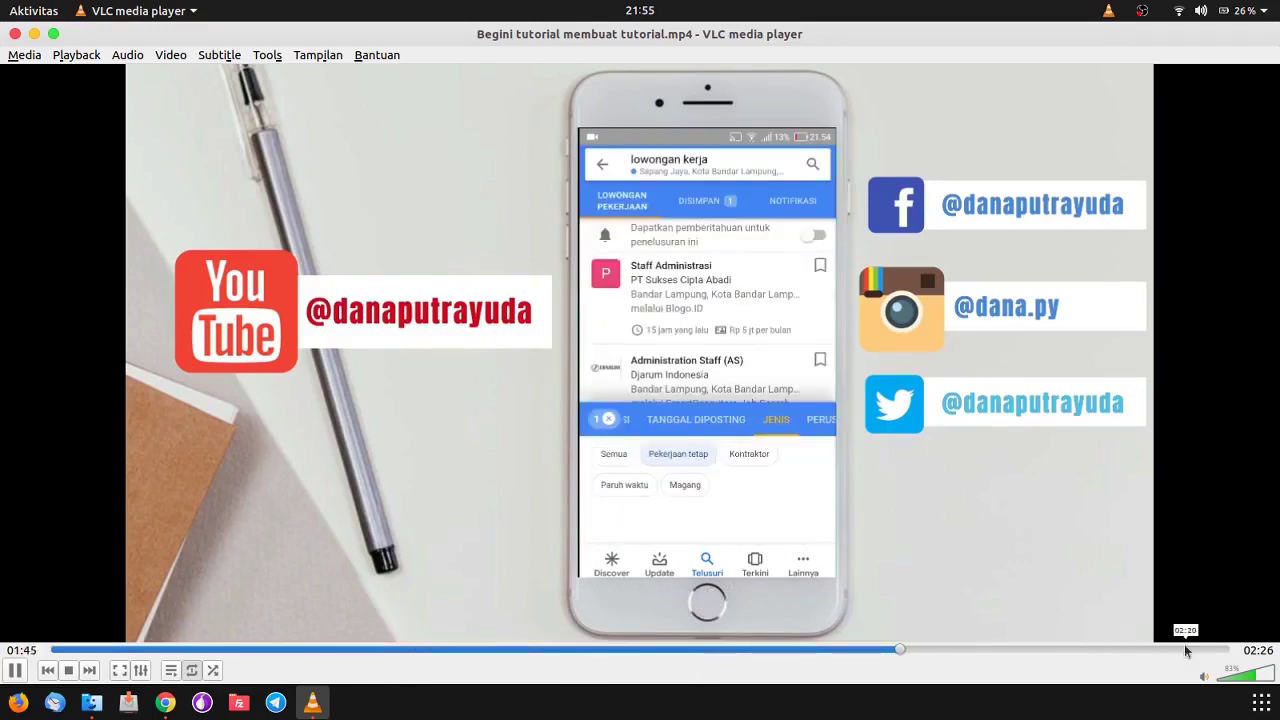
pyautogui.click(1216, 650)
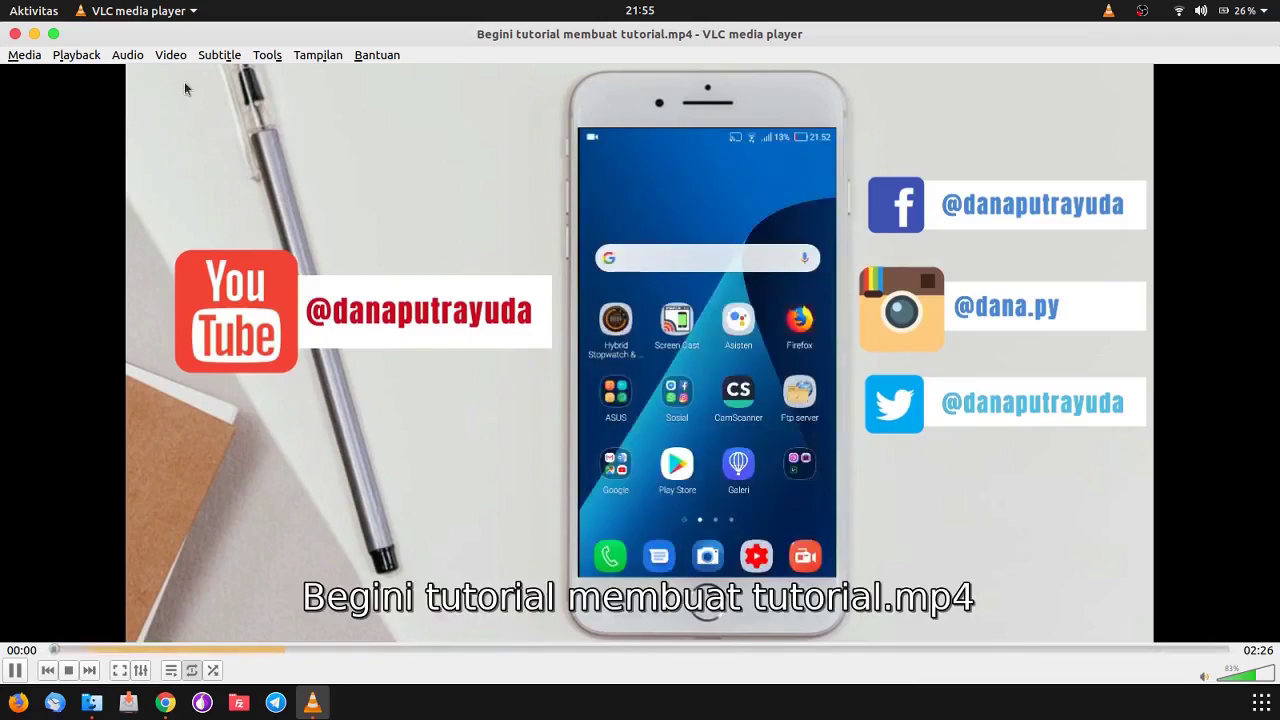
pyautogui.click(15, 34)
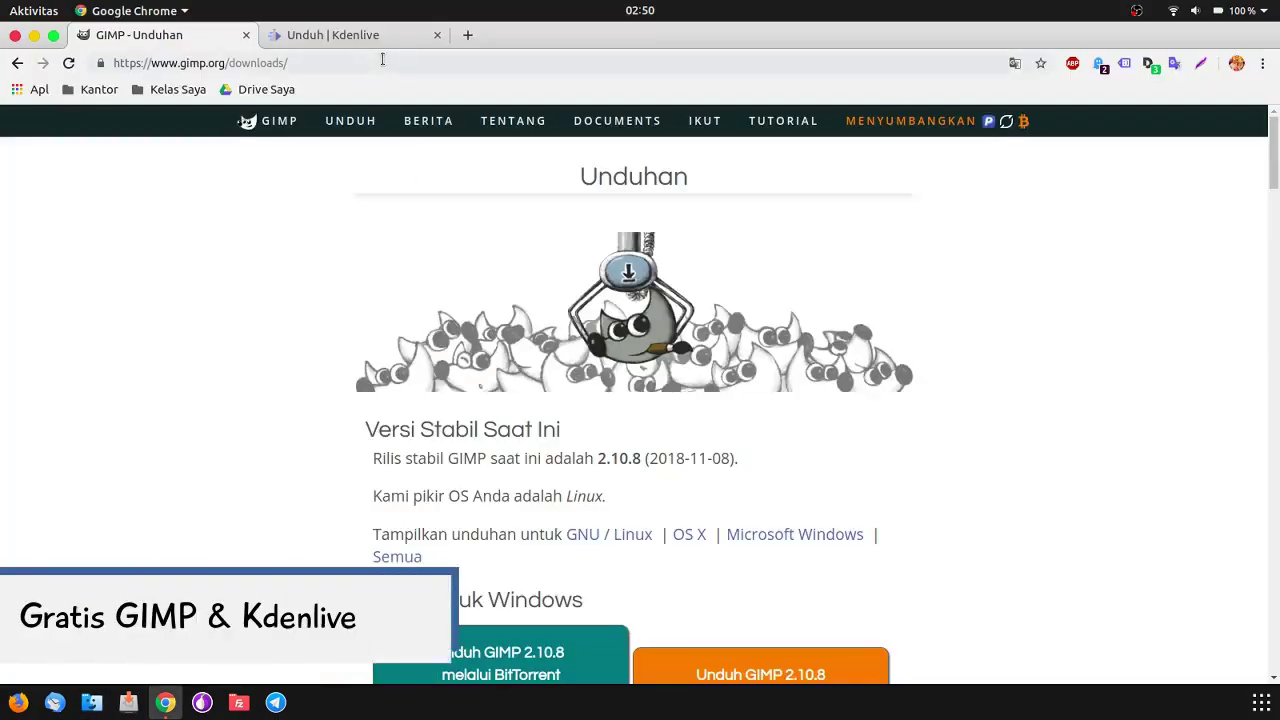
# In Chrome, examine the GIMP downloads page for its address, current stable version and Windows download options
pyautogui.click(382, 62)
pyautogui.click(382, 60)
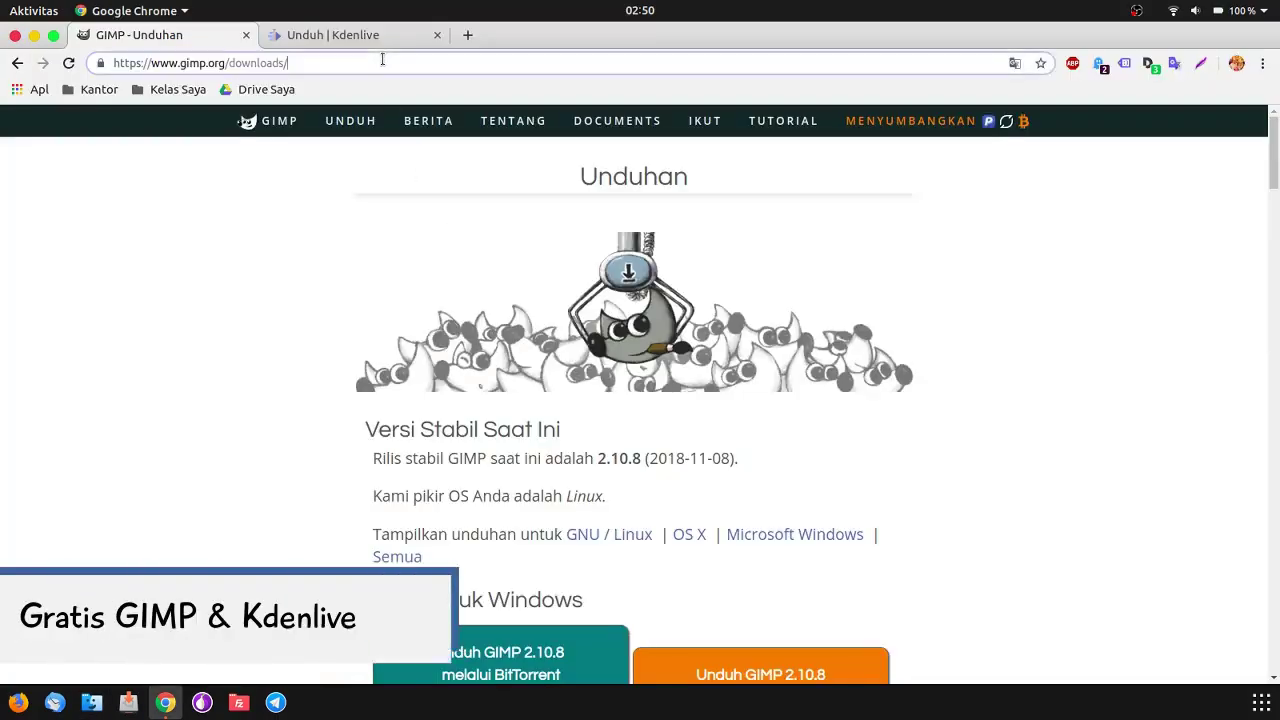
pyautogui.click(265, 216)
pyautogui.scroll(-2, 265, 216)
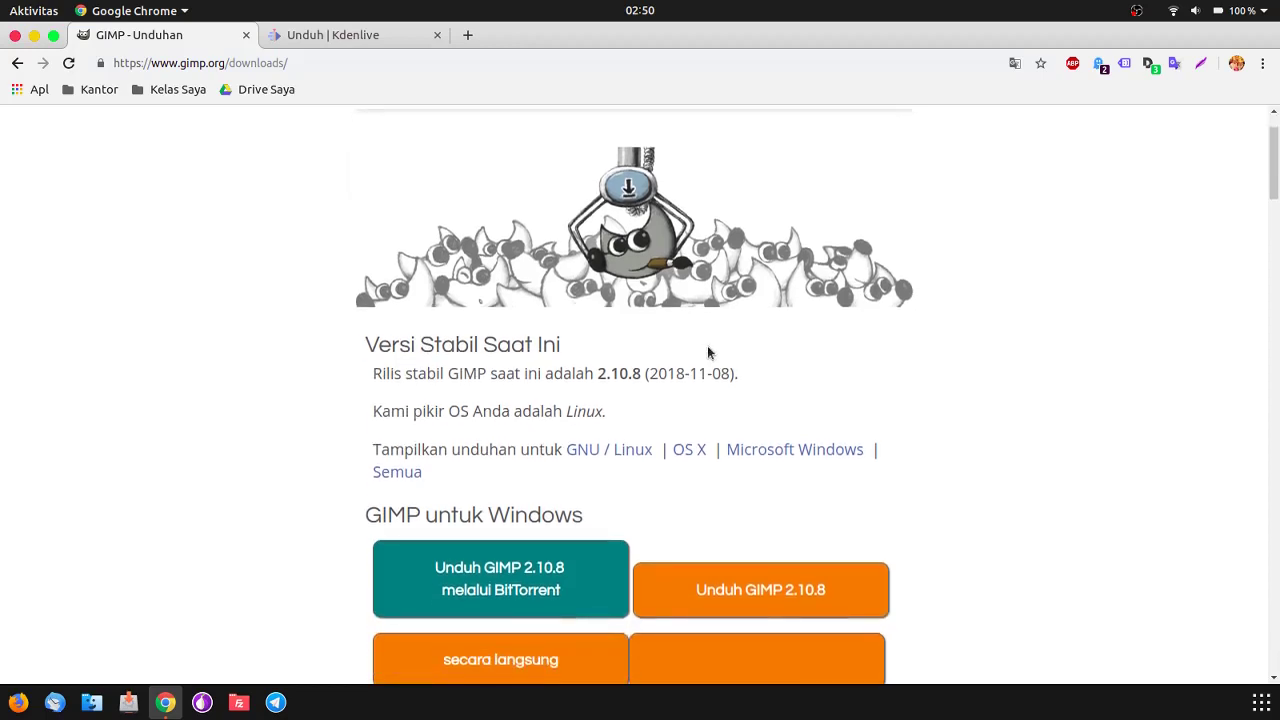
pyautogui.doubleClick(625, 376)
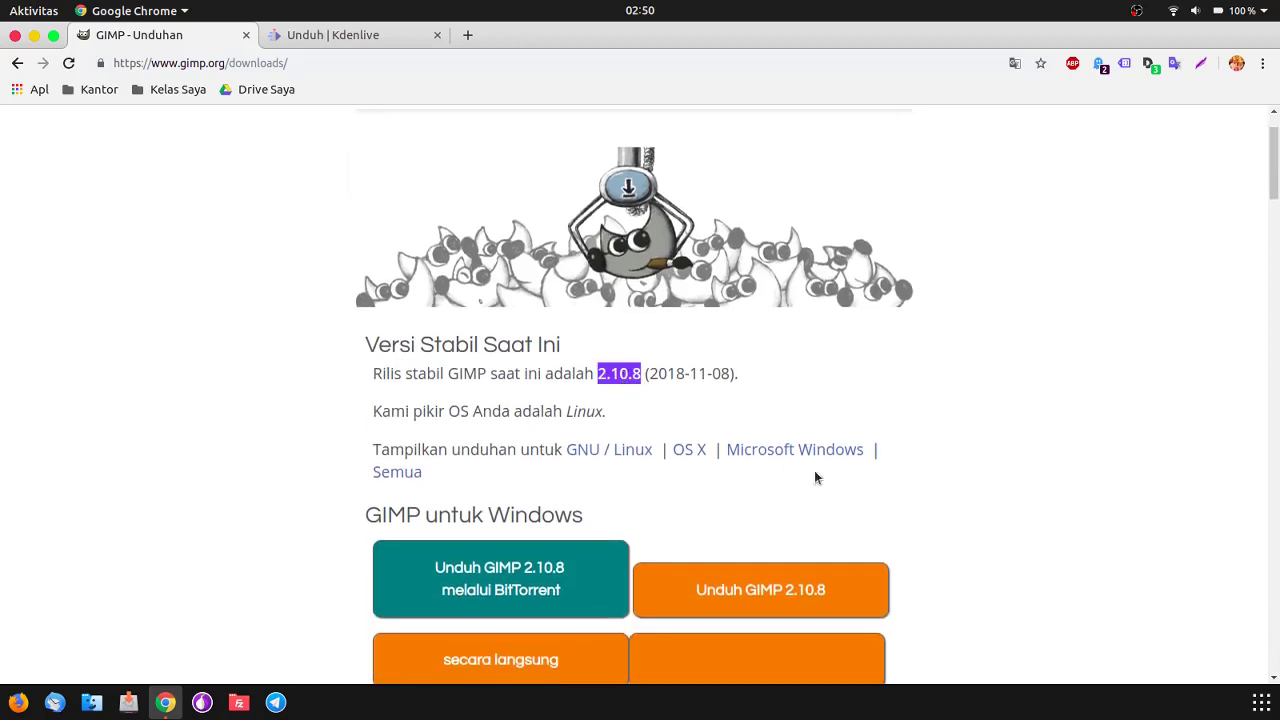
pyautogui.scroll(-4, 902, 520)
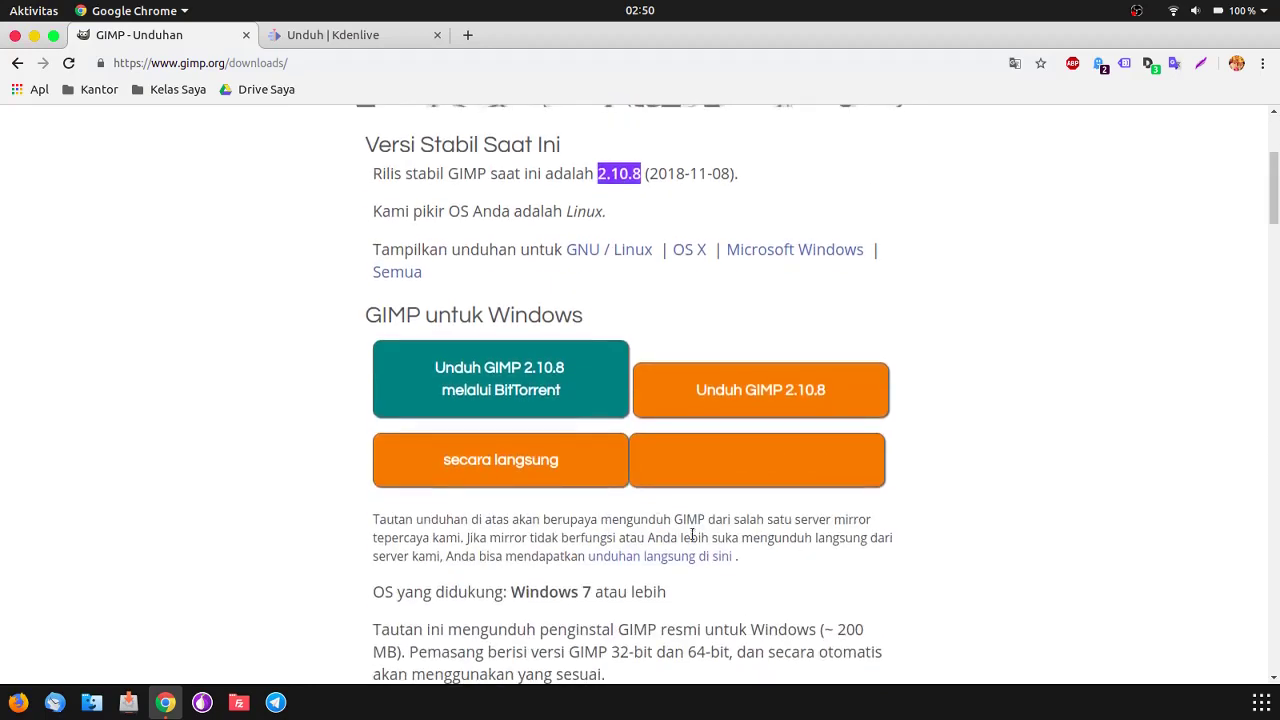
# Start the direct download of GIMP 2.10.8 for Windows and cancel it
pyautogui.click(737, 394)
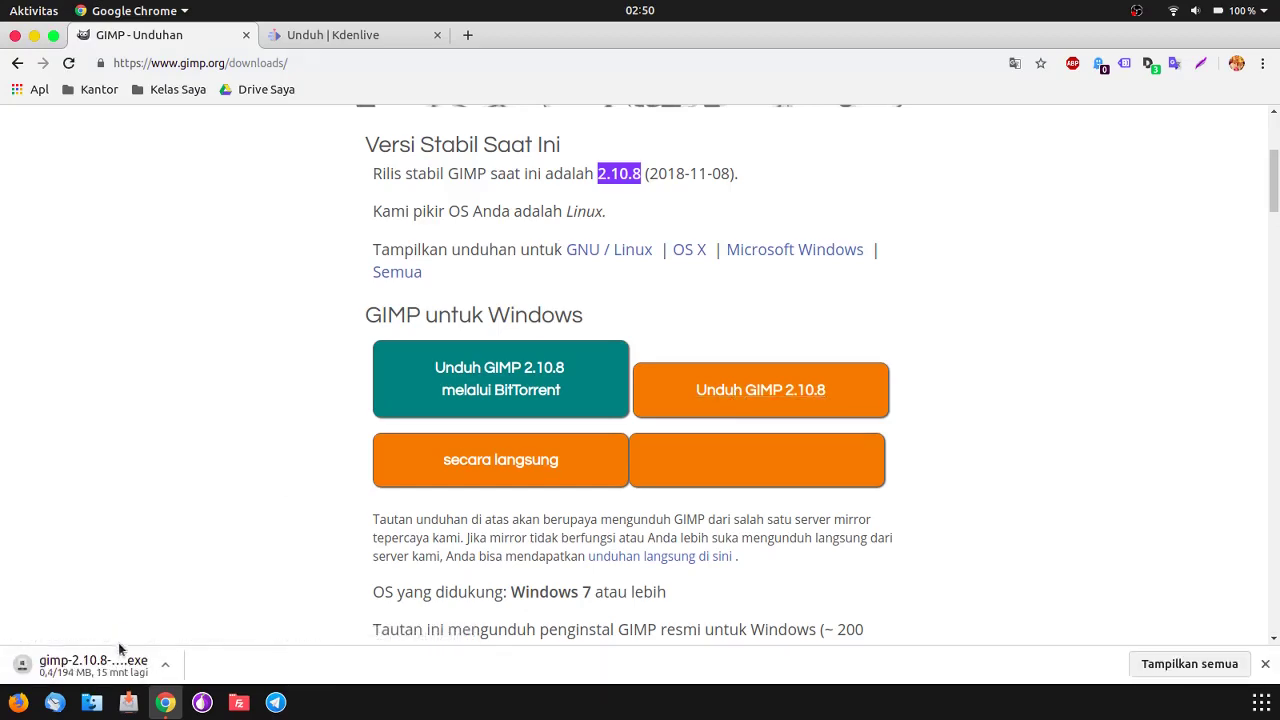
pyautogui.click(165, 664)
pyautogui.click(205, 622)
# Go to the already open Kdenlive download page to view the available packages
pyautogui.click(378, 36)
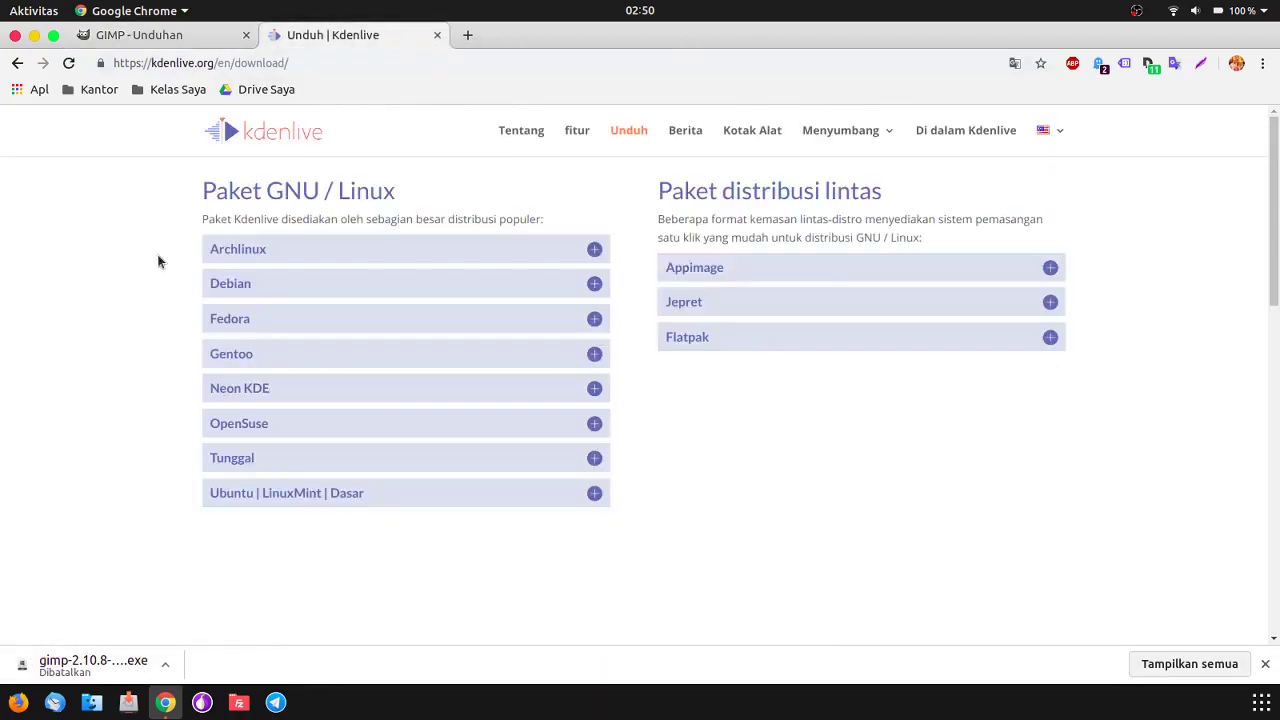